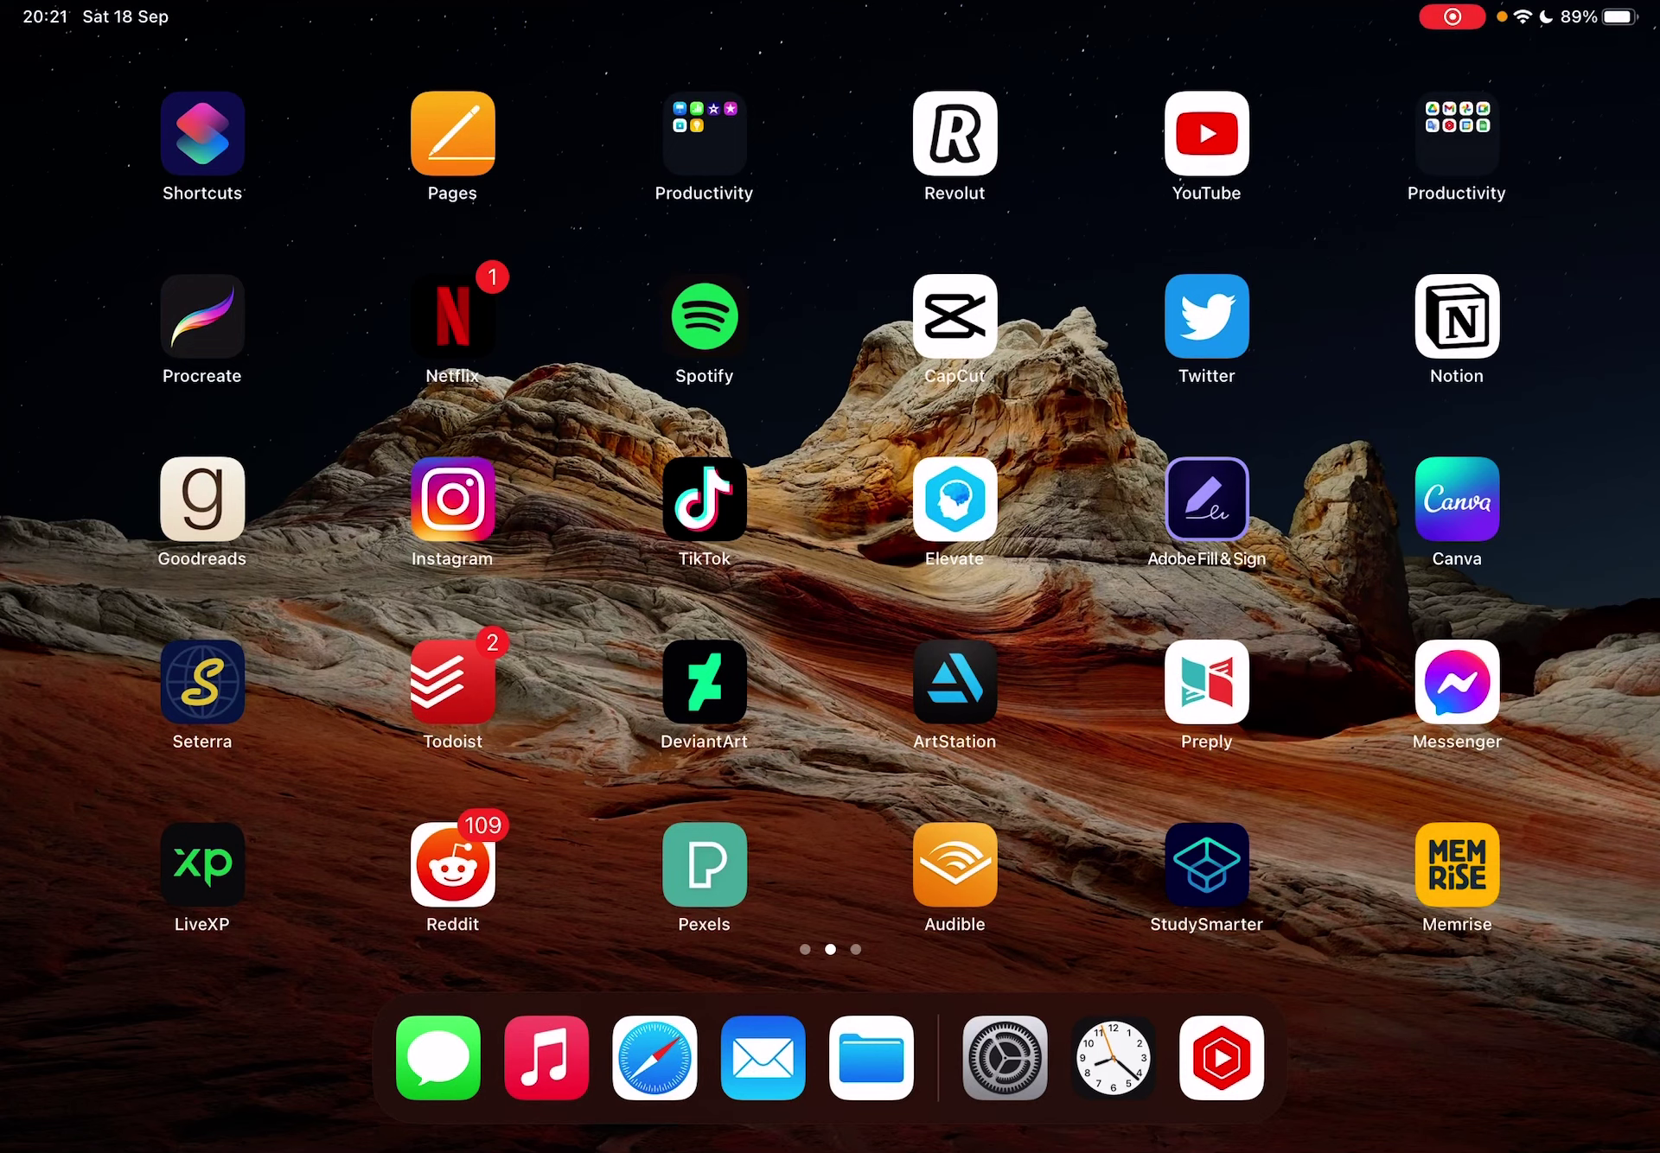
pyautogui.hscroll(-5, 829, 518)
pyautogui.hscroll(5, 830, 519)
pyautogui.hscroll(-5, 830, 519)
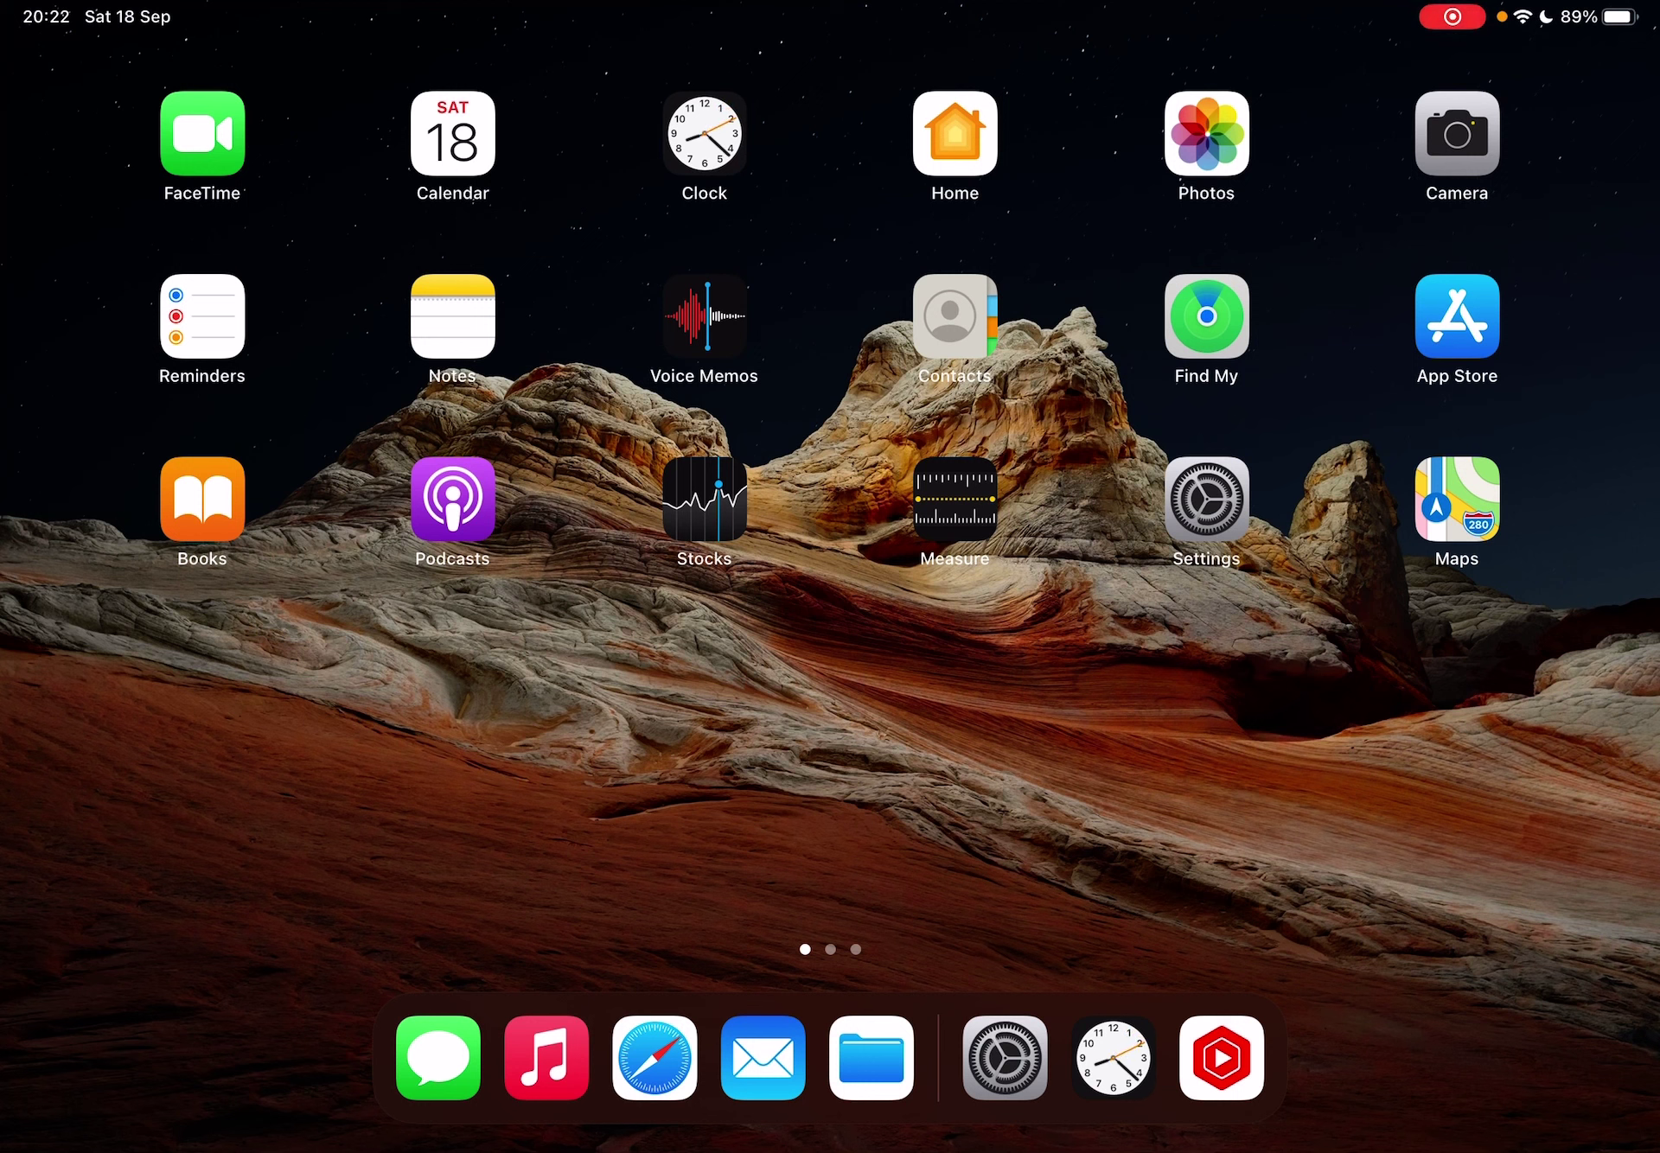
pyautogui.click(1206, 498)
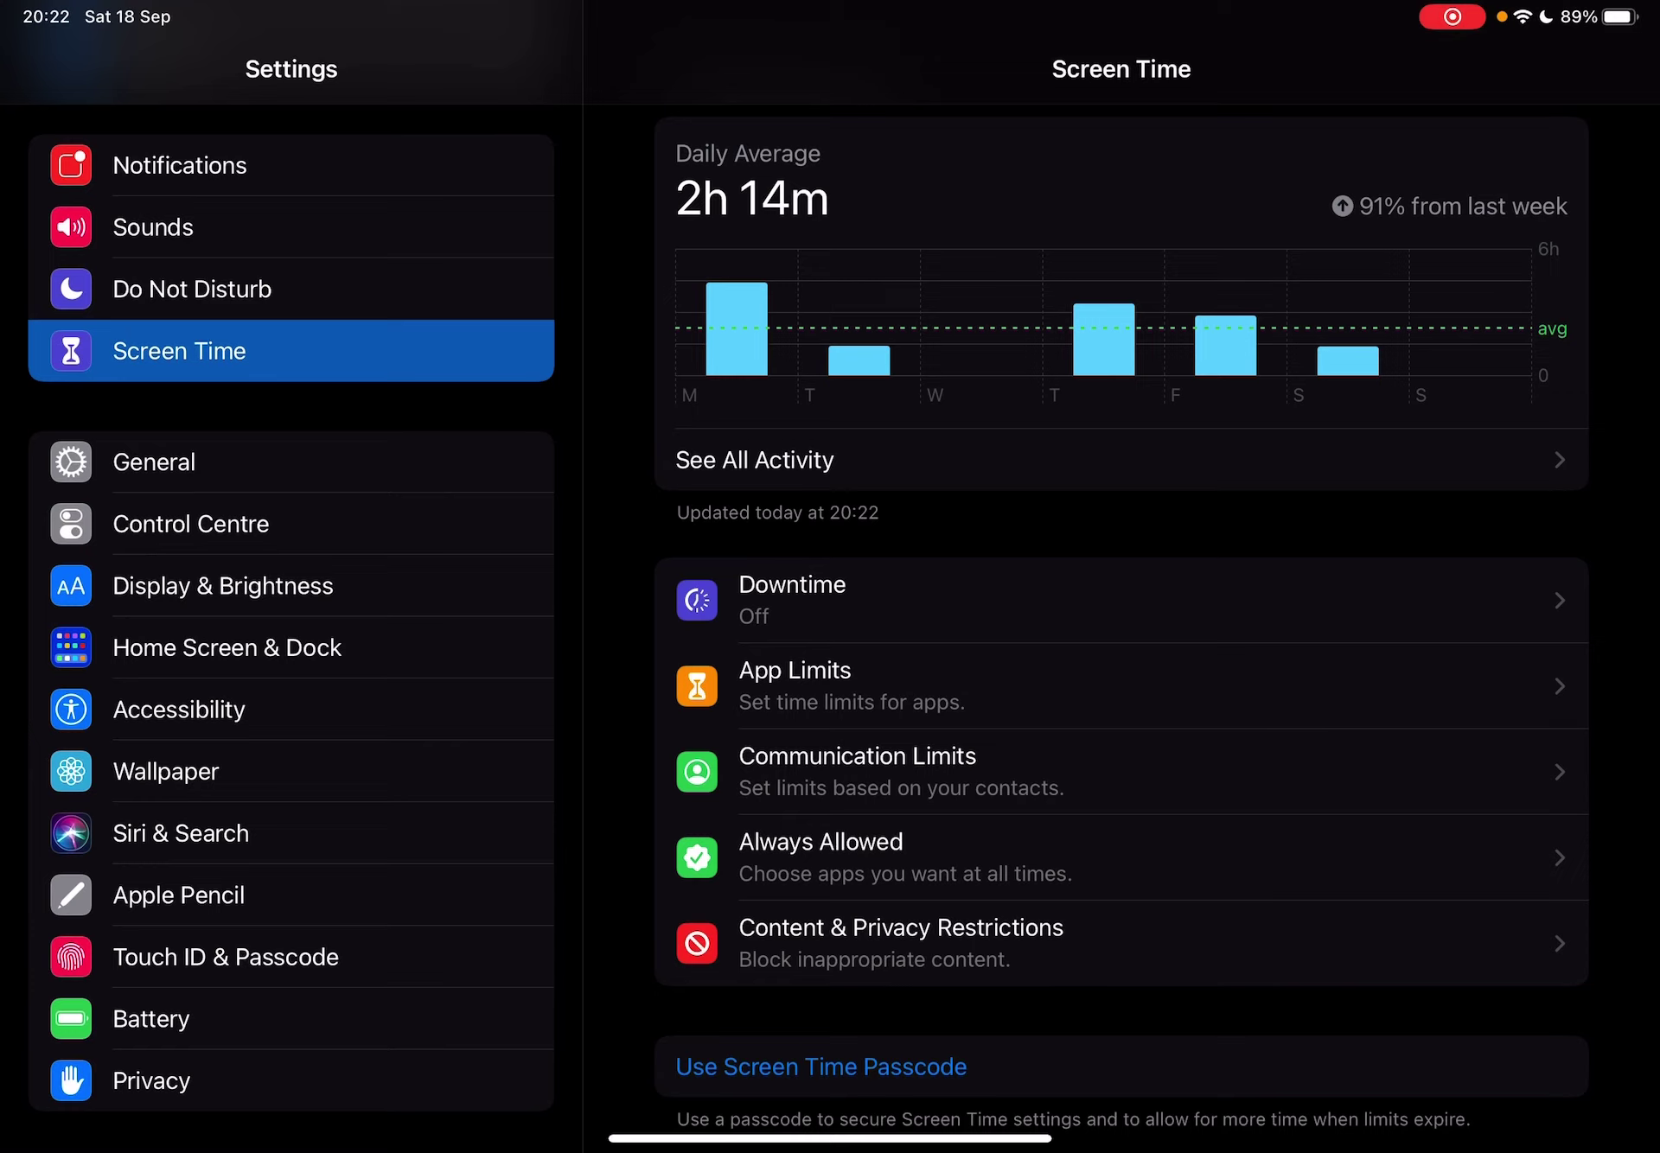
pyautogui.scroll(-1, 1120, 622)
# Open the App Limits page from the Screen Time settings.
pyautogui.click(796, 686)
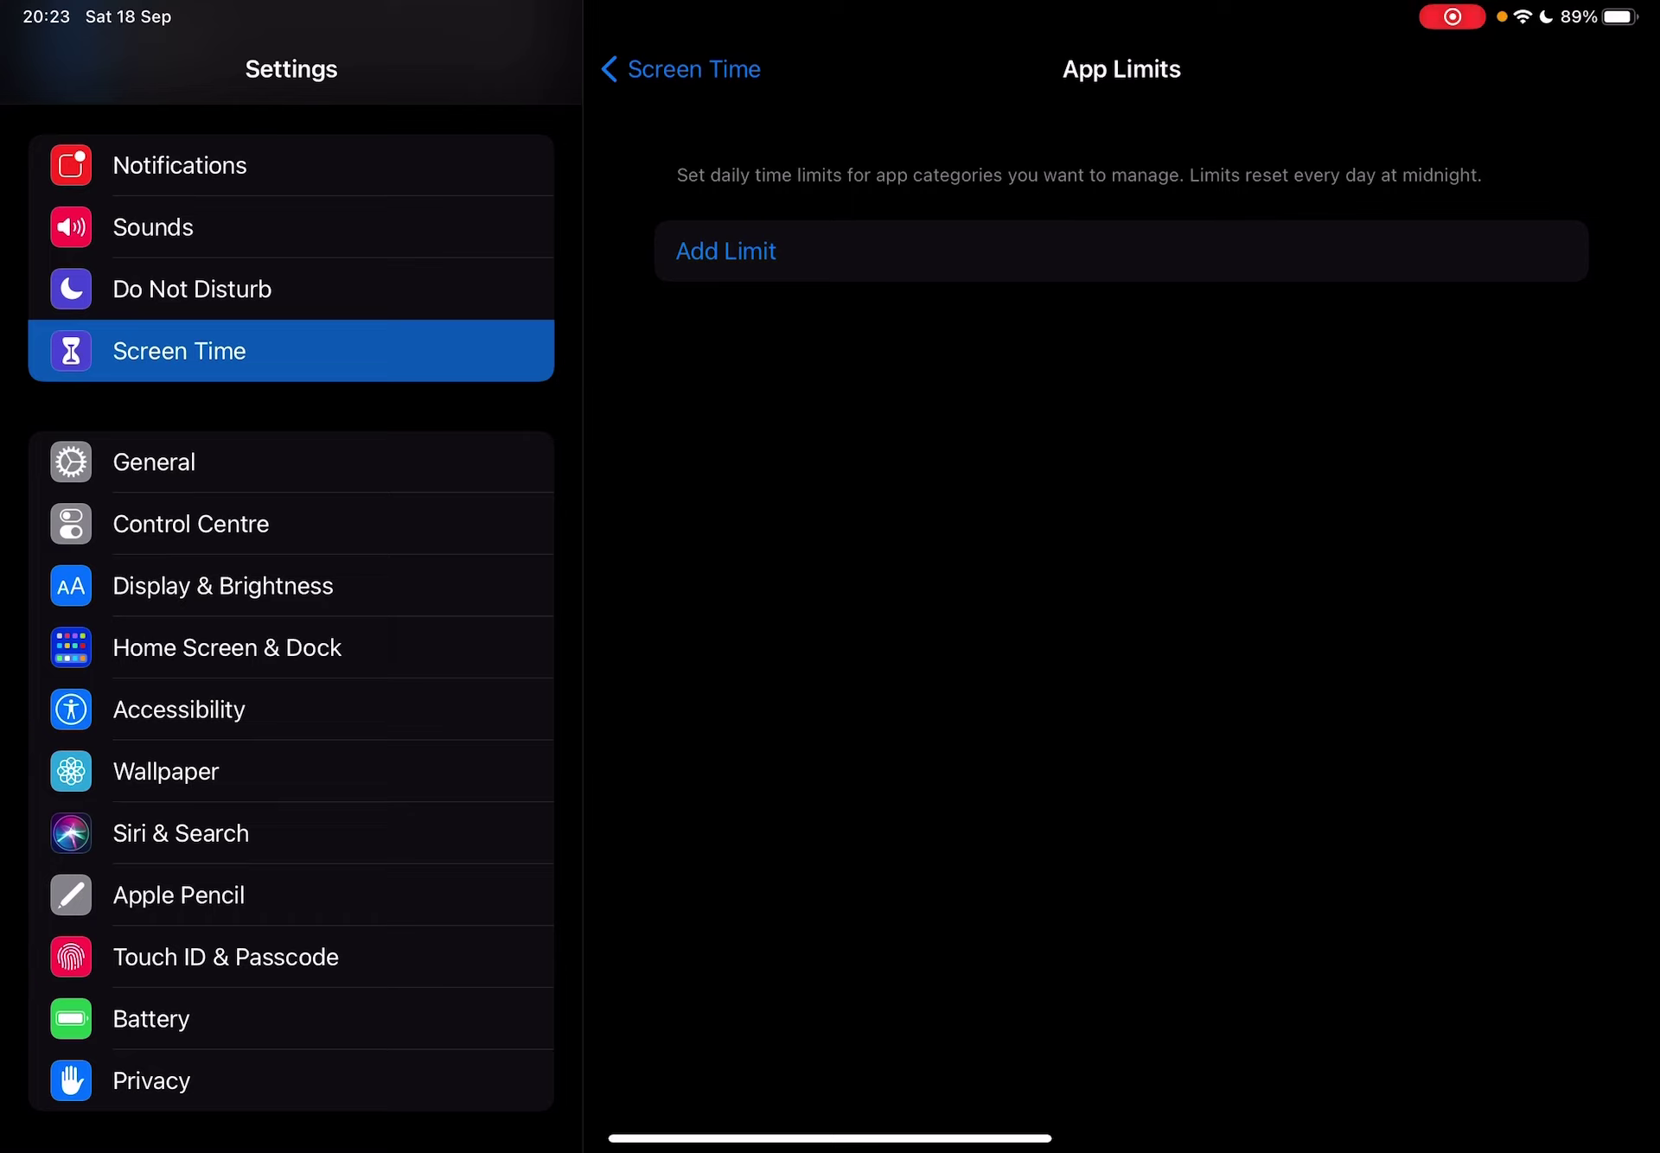
pyautogui.scroll(-1, 291, 622)
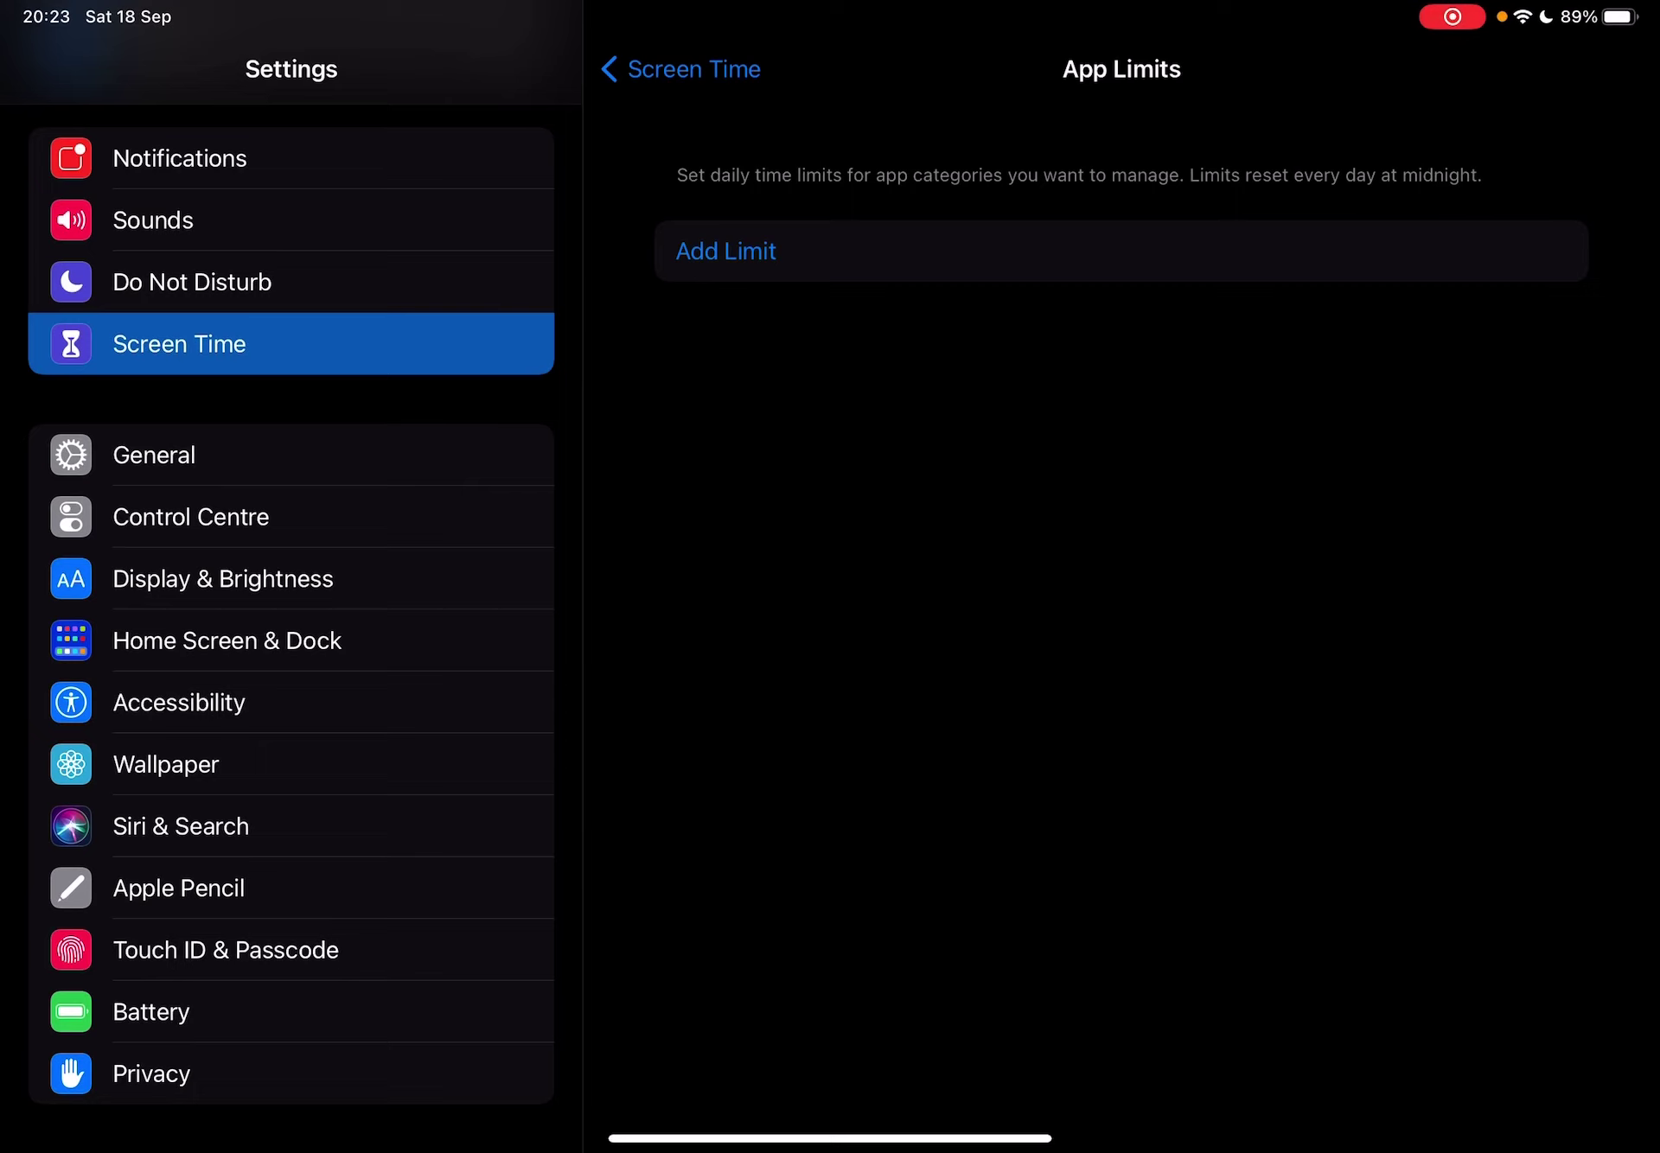
# Start a new limit, expand Social, and try checking Instagram, Messenger and the whole category.
pyautogui.click(725, 250)
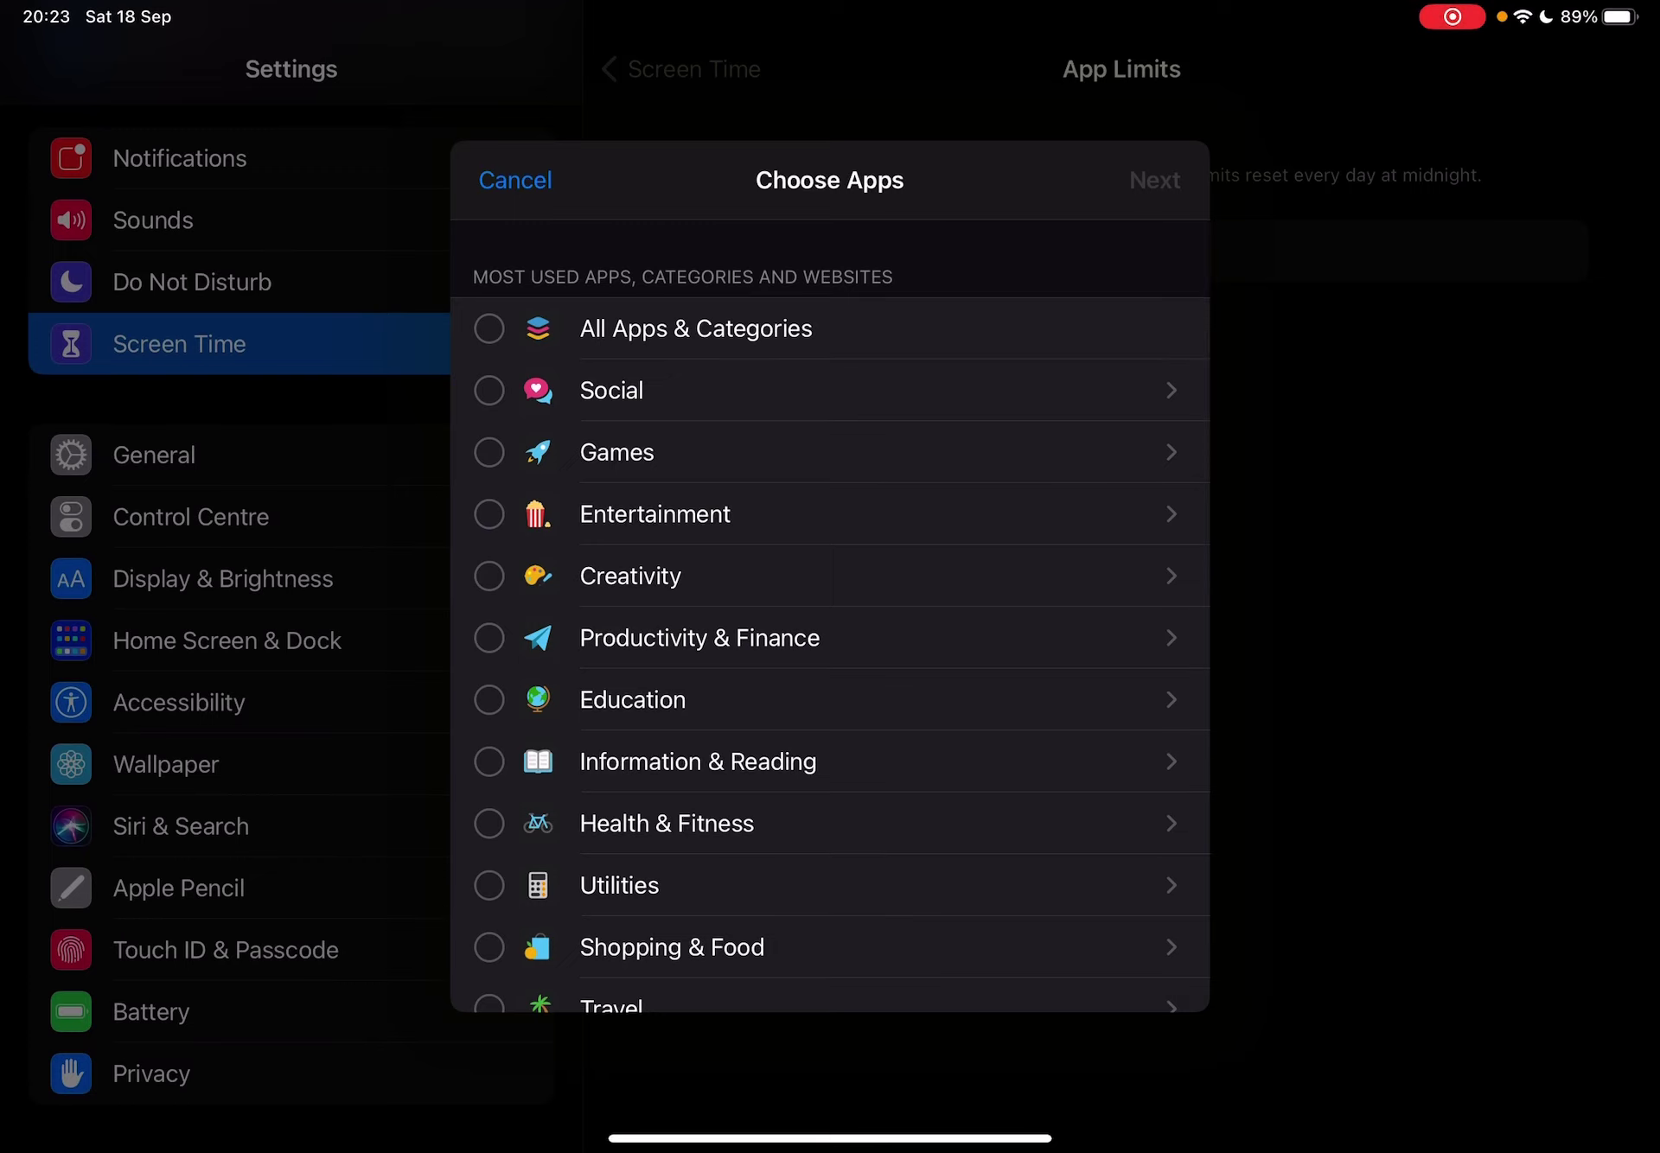
pyautogui.scroll(-3, 830, 615)
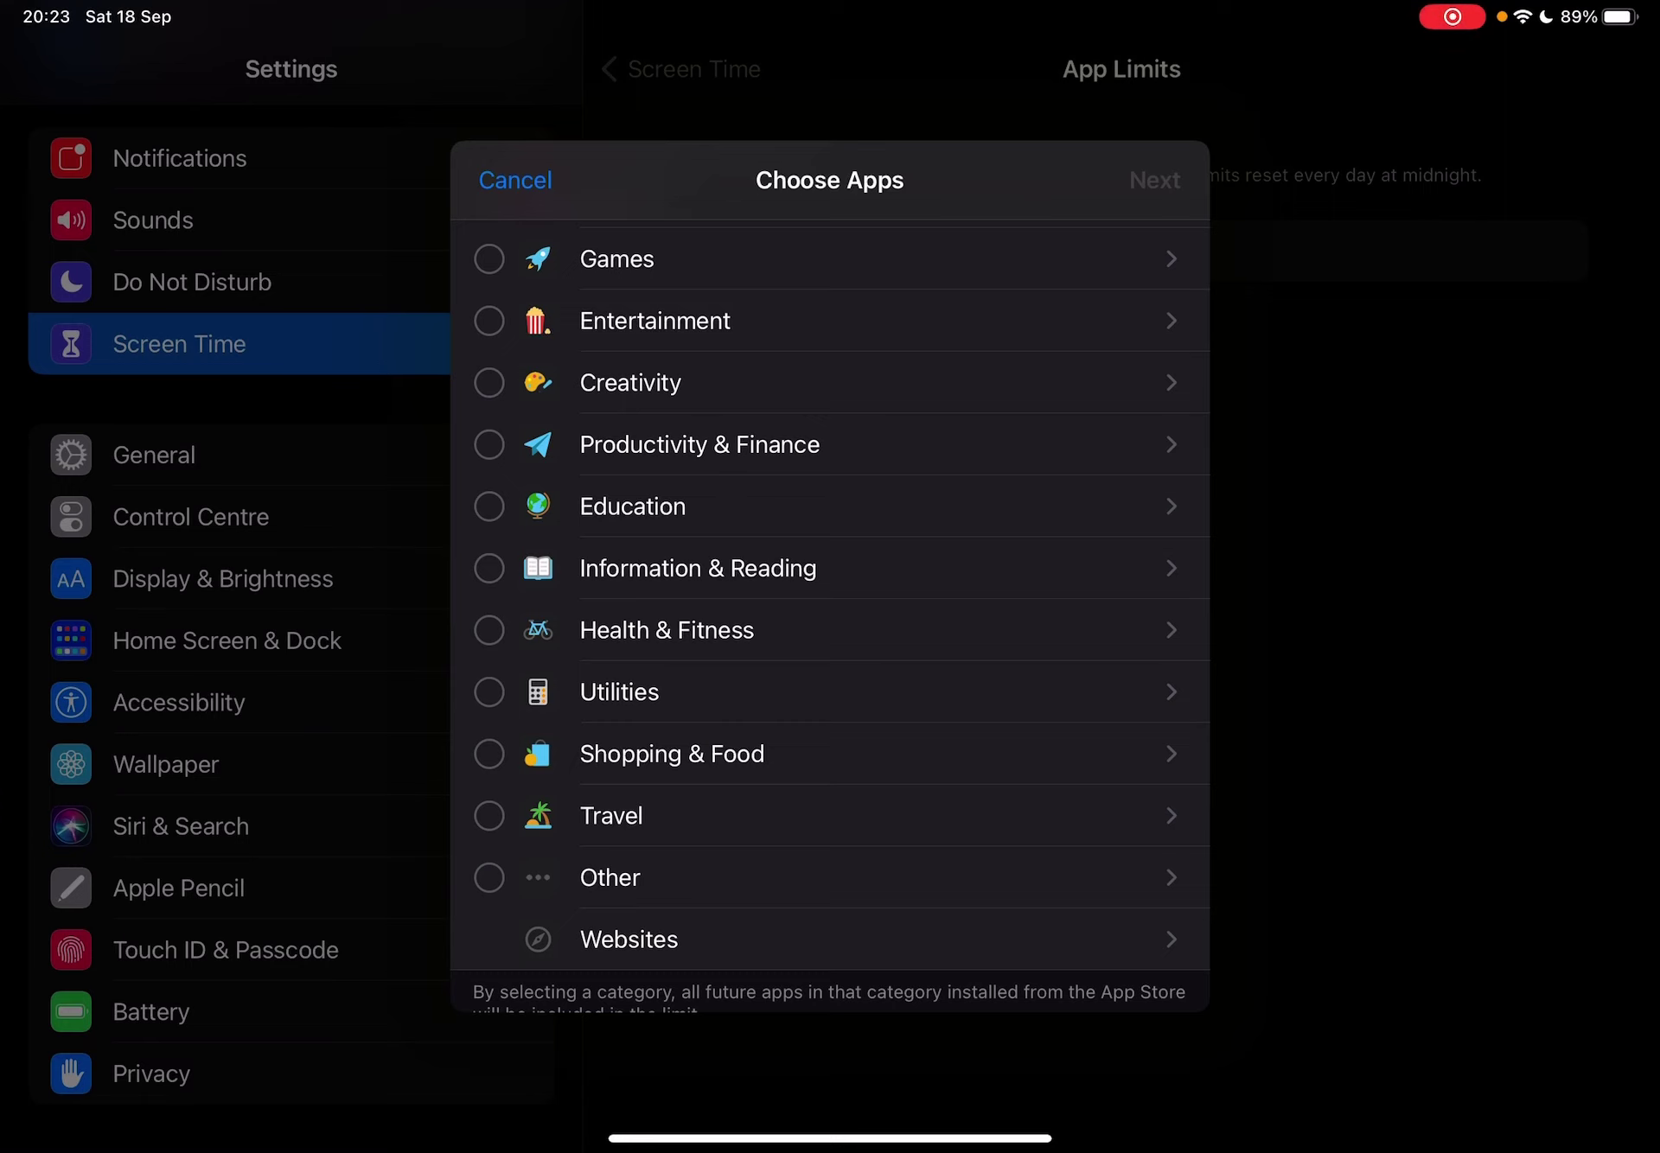
pyautogui.scroll(3, 830, 615)
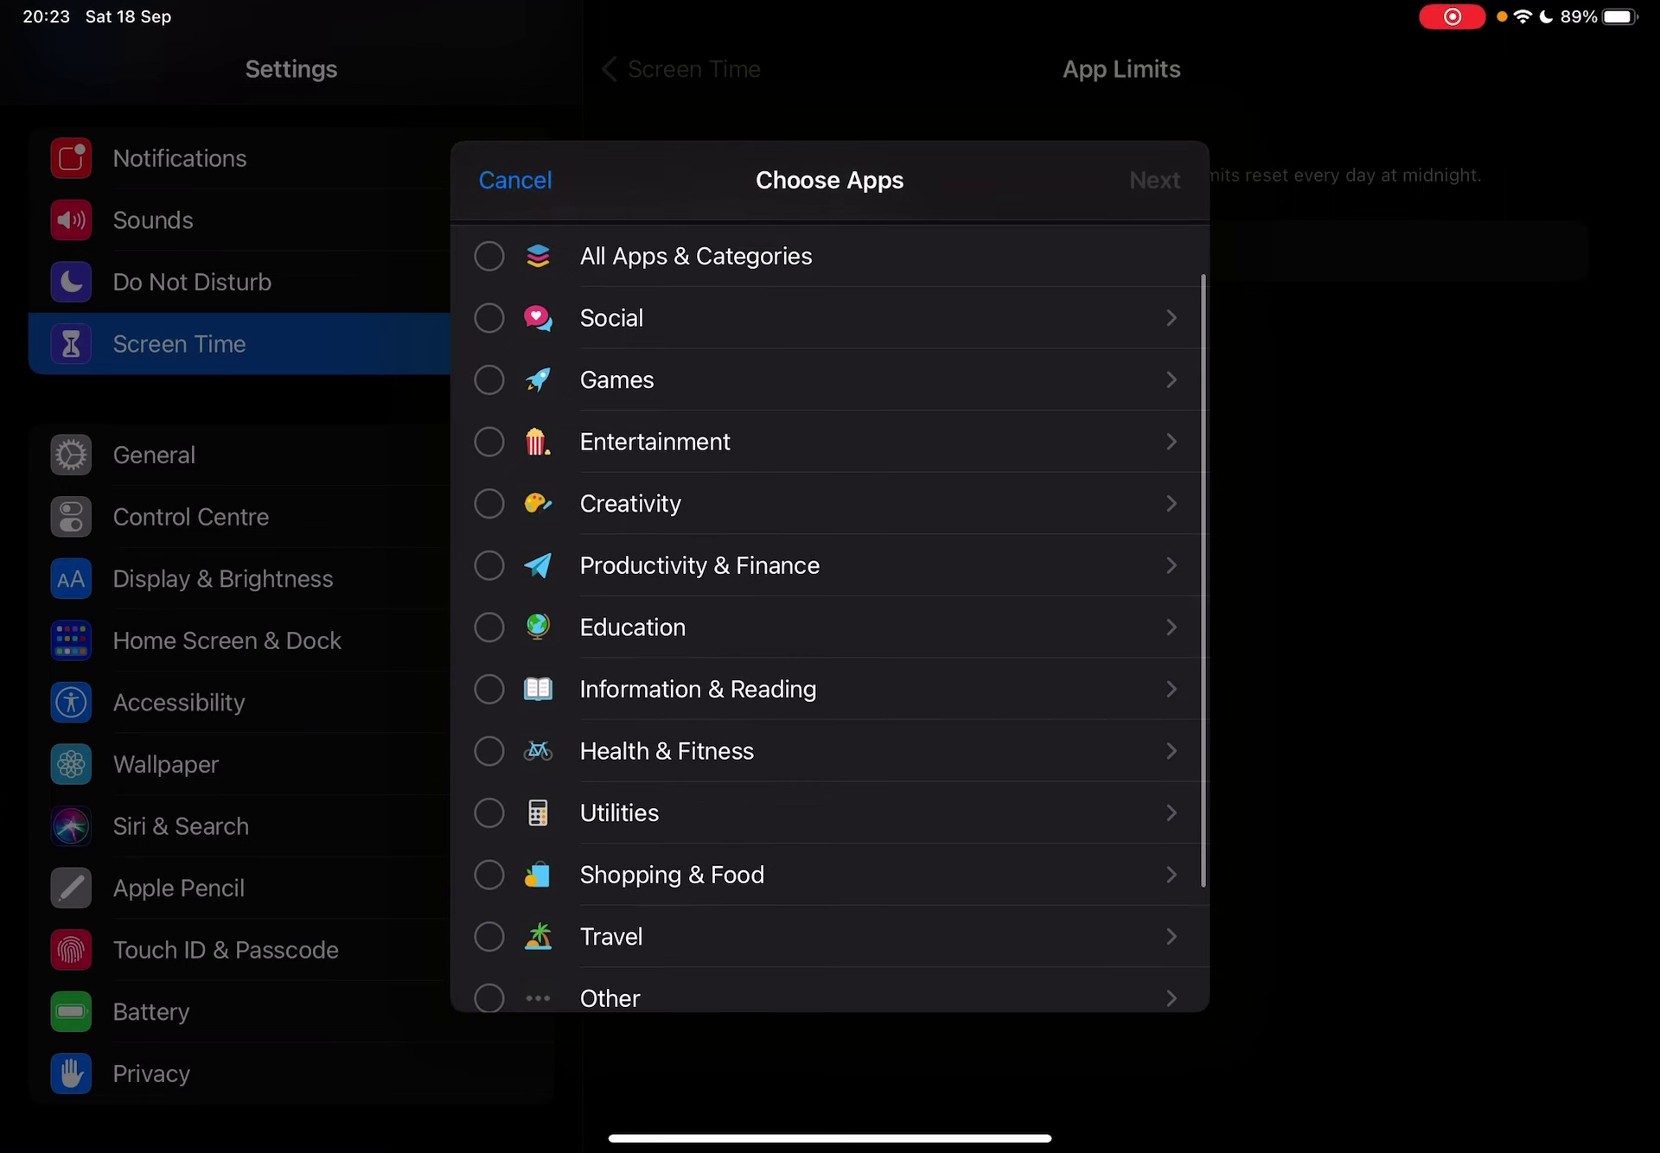
pyautogui.scroll(2, 830, 615)
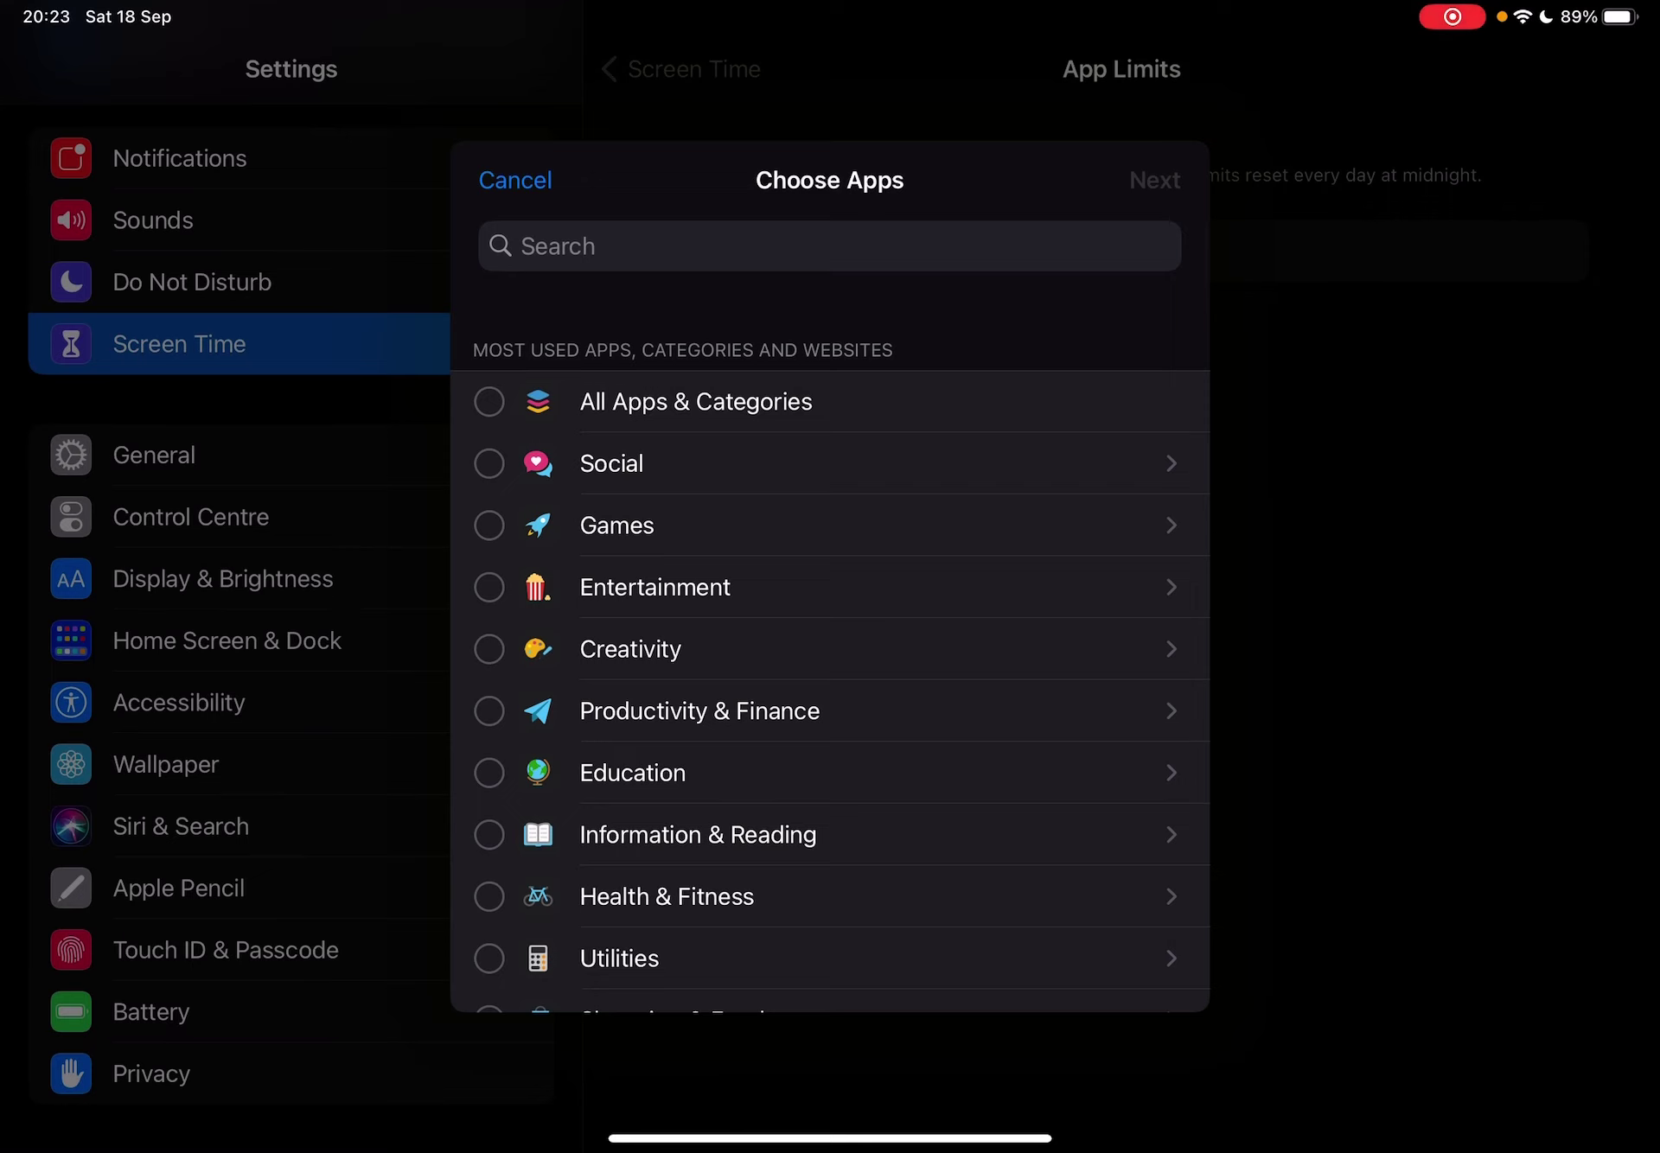
pyautogui.scroll(-3, 830, 616)
pyautogui.scroll(-3, 829, 616)
pyautogui.scroll(5, 830, 616)
pyautogui.click(830, 463)
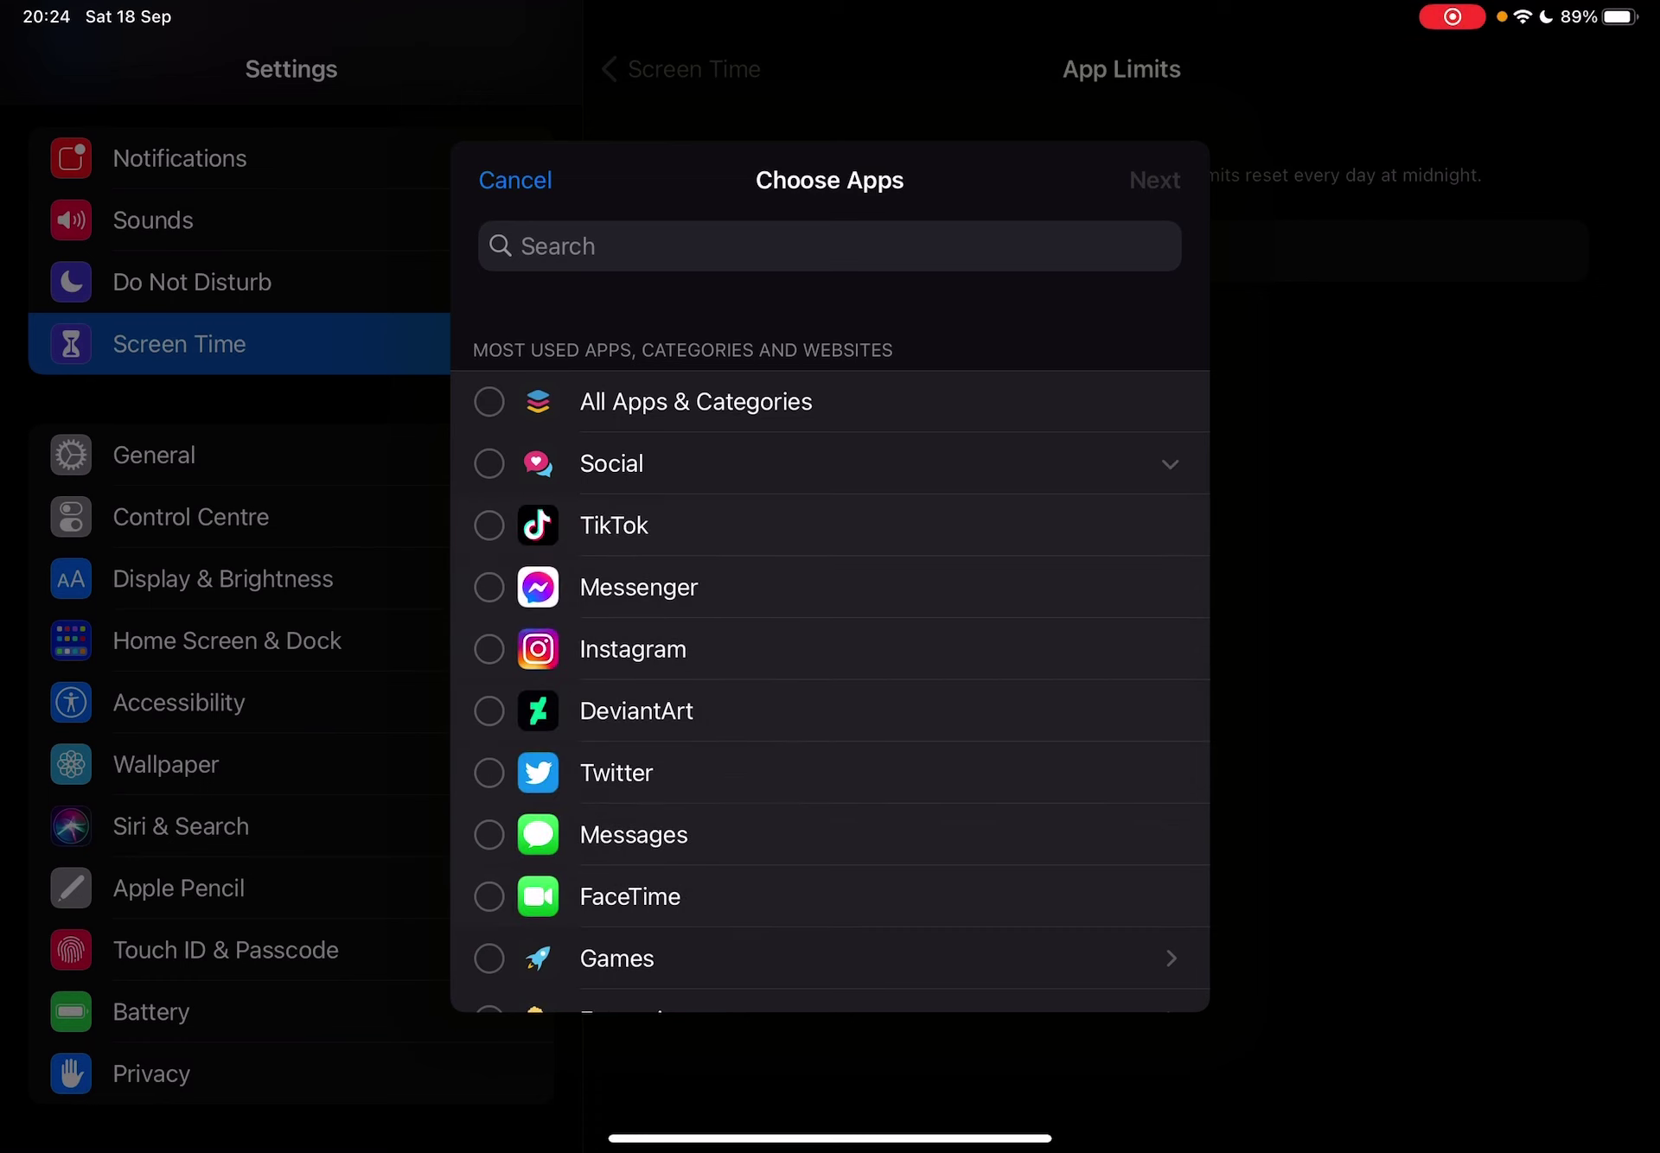
pyautogui.click(490, 649)
pyautogui.click(489, 650)
pyautogui.click(489, 587)
pyautogui.click(489, 463)
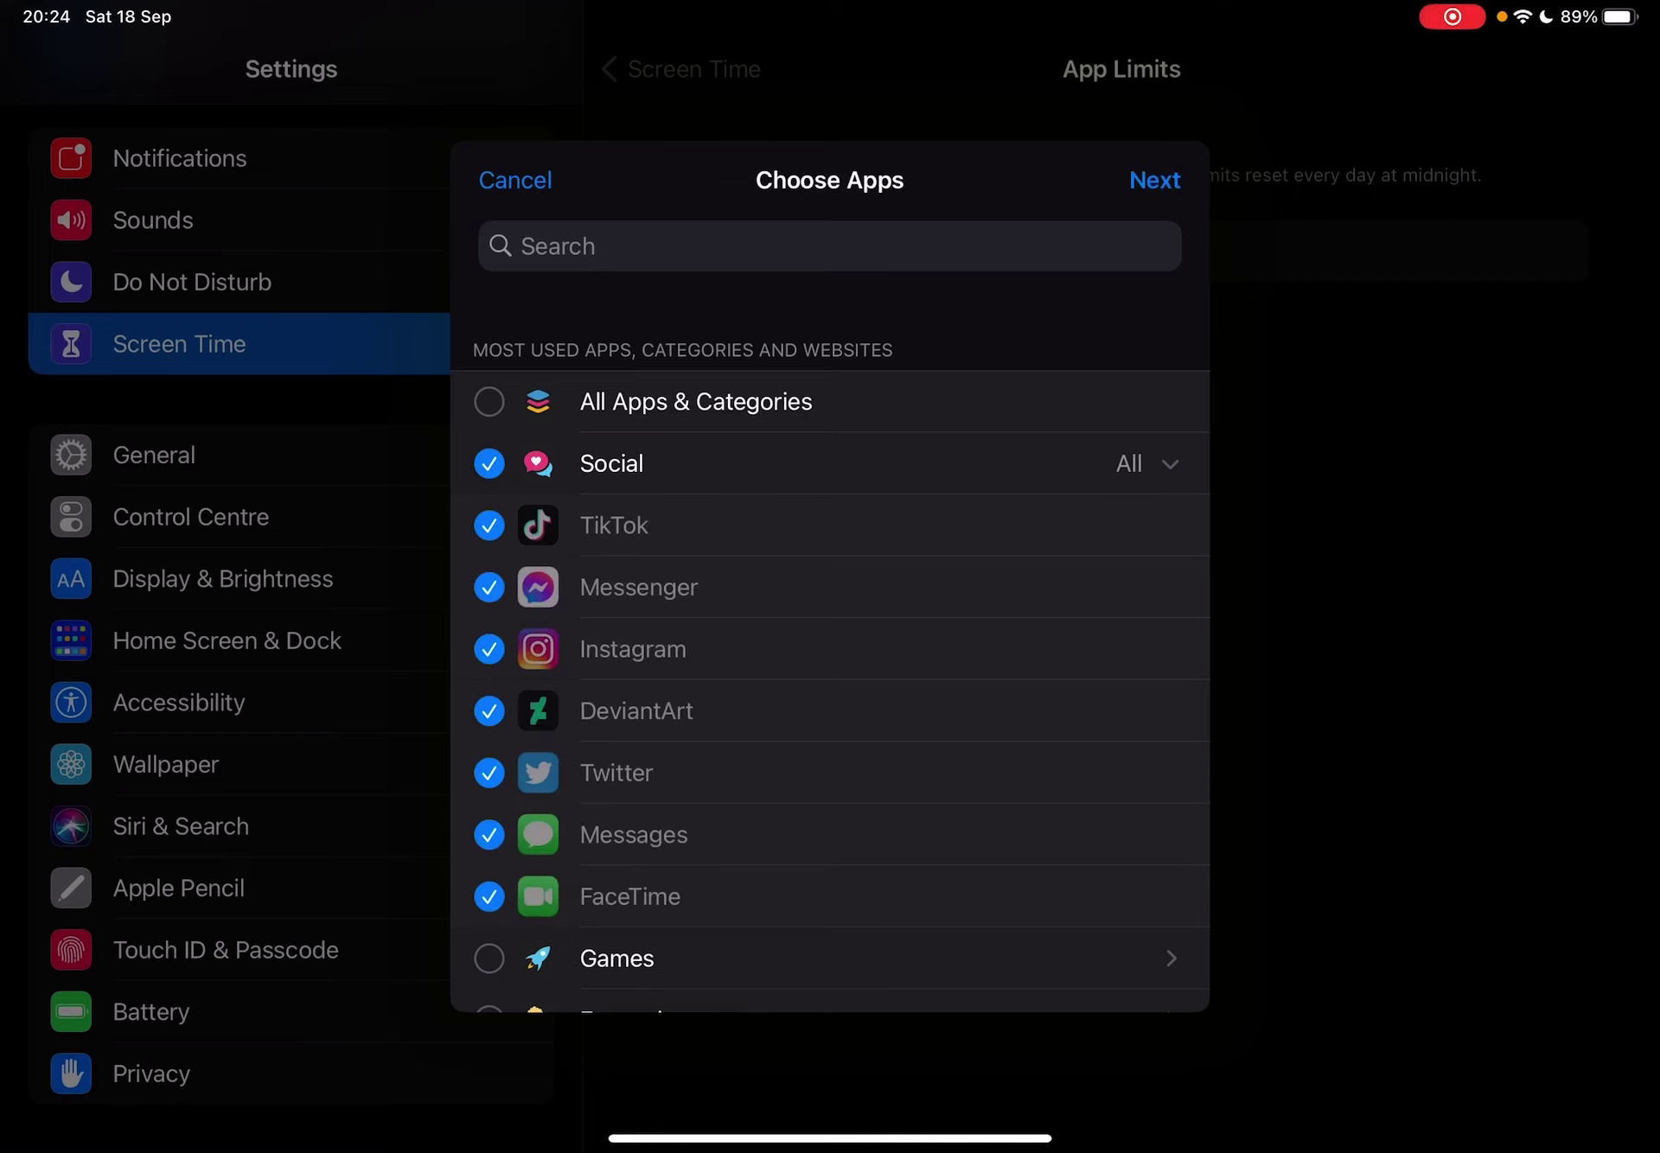
pyautogui.click(1148, 462)
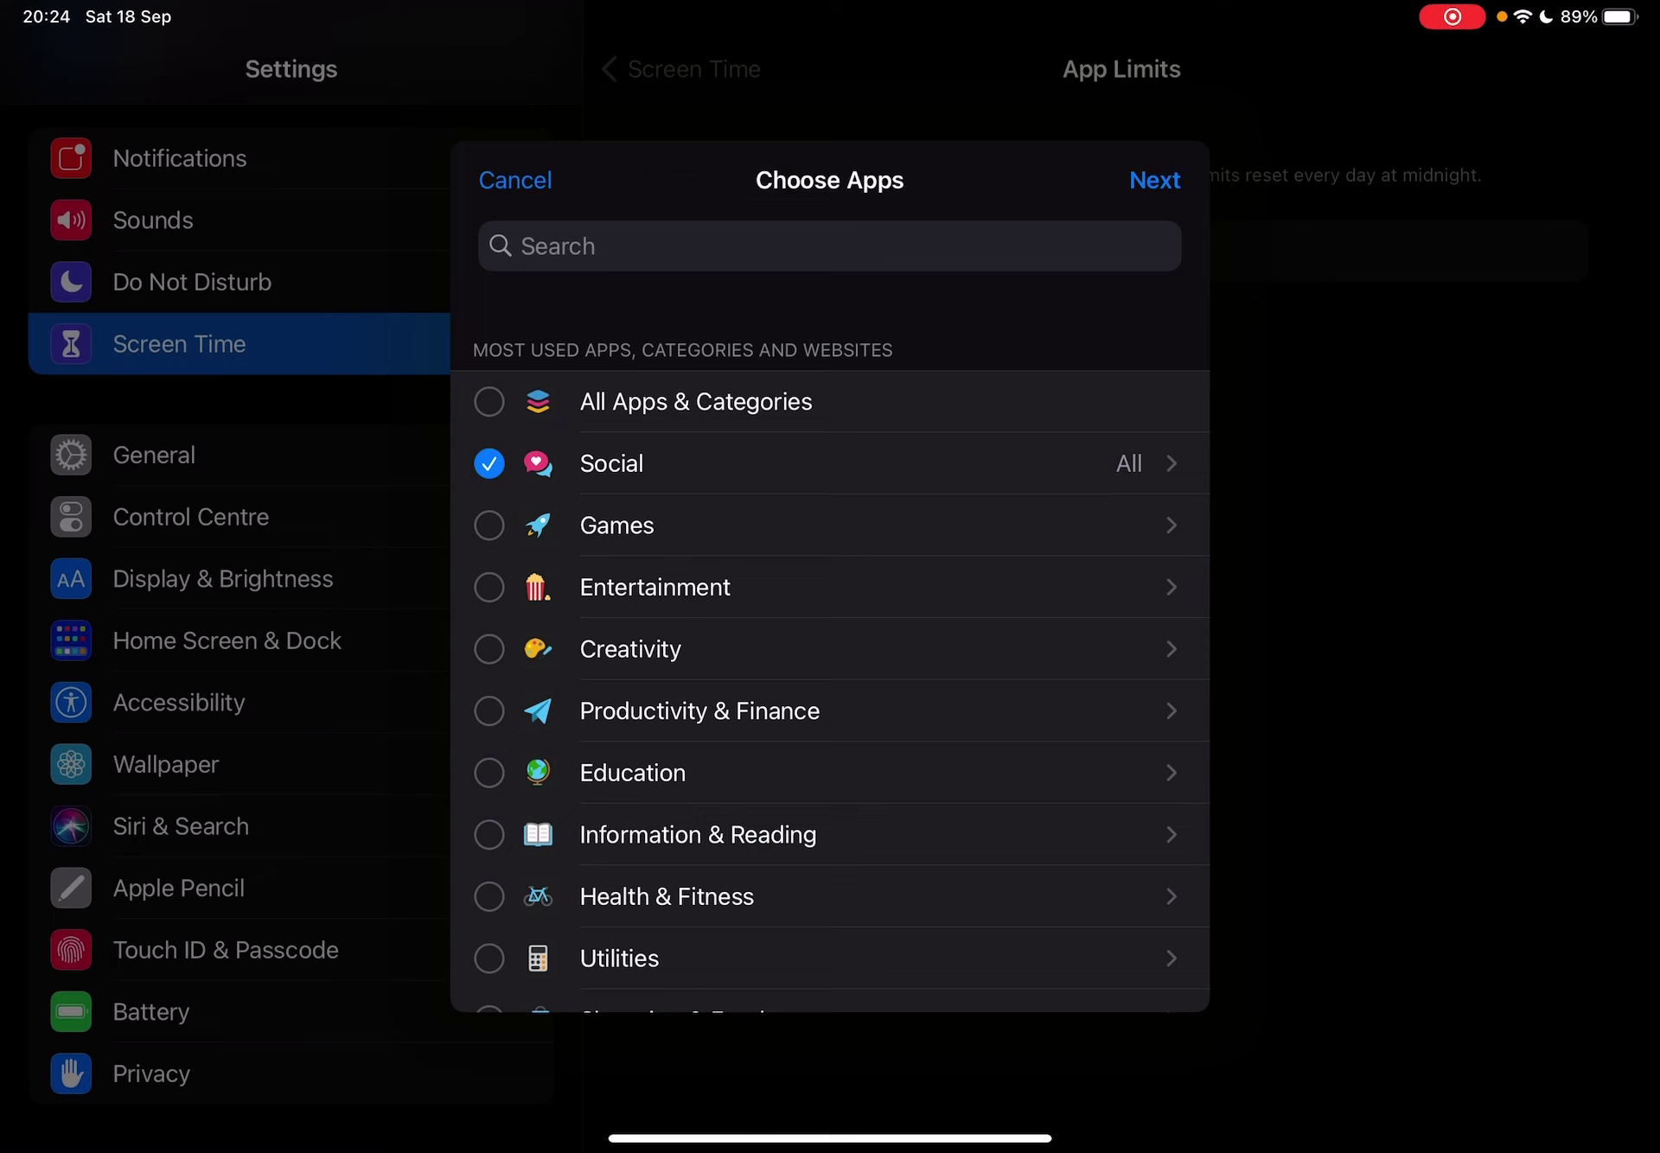
pyautogui.click(1148, 462)
# Clear the Social selection, then briefly select and expand Education before unchecking it.
pyautogui.click(489, 462)
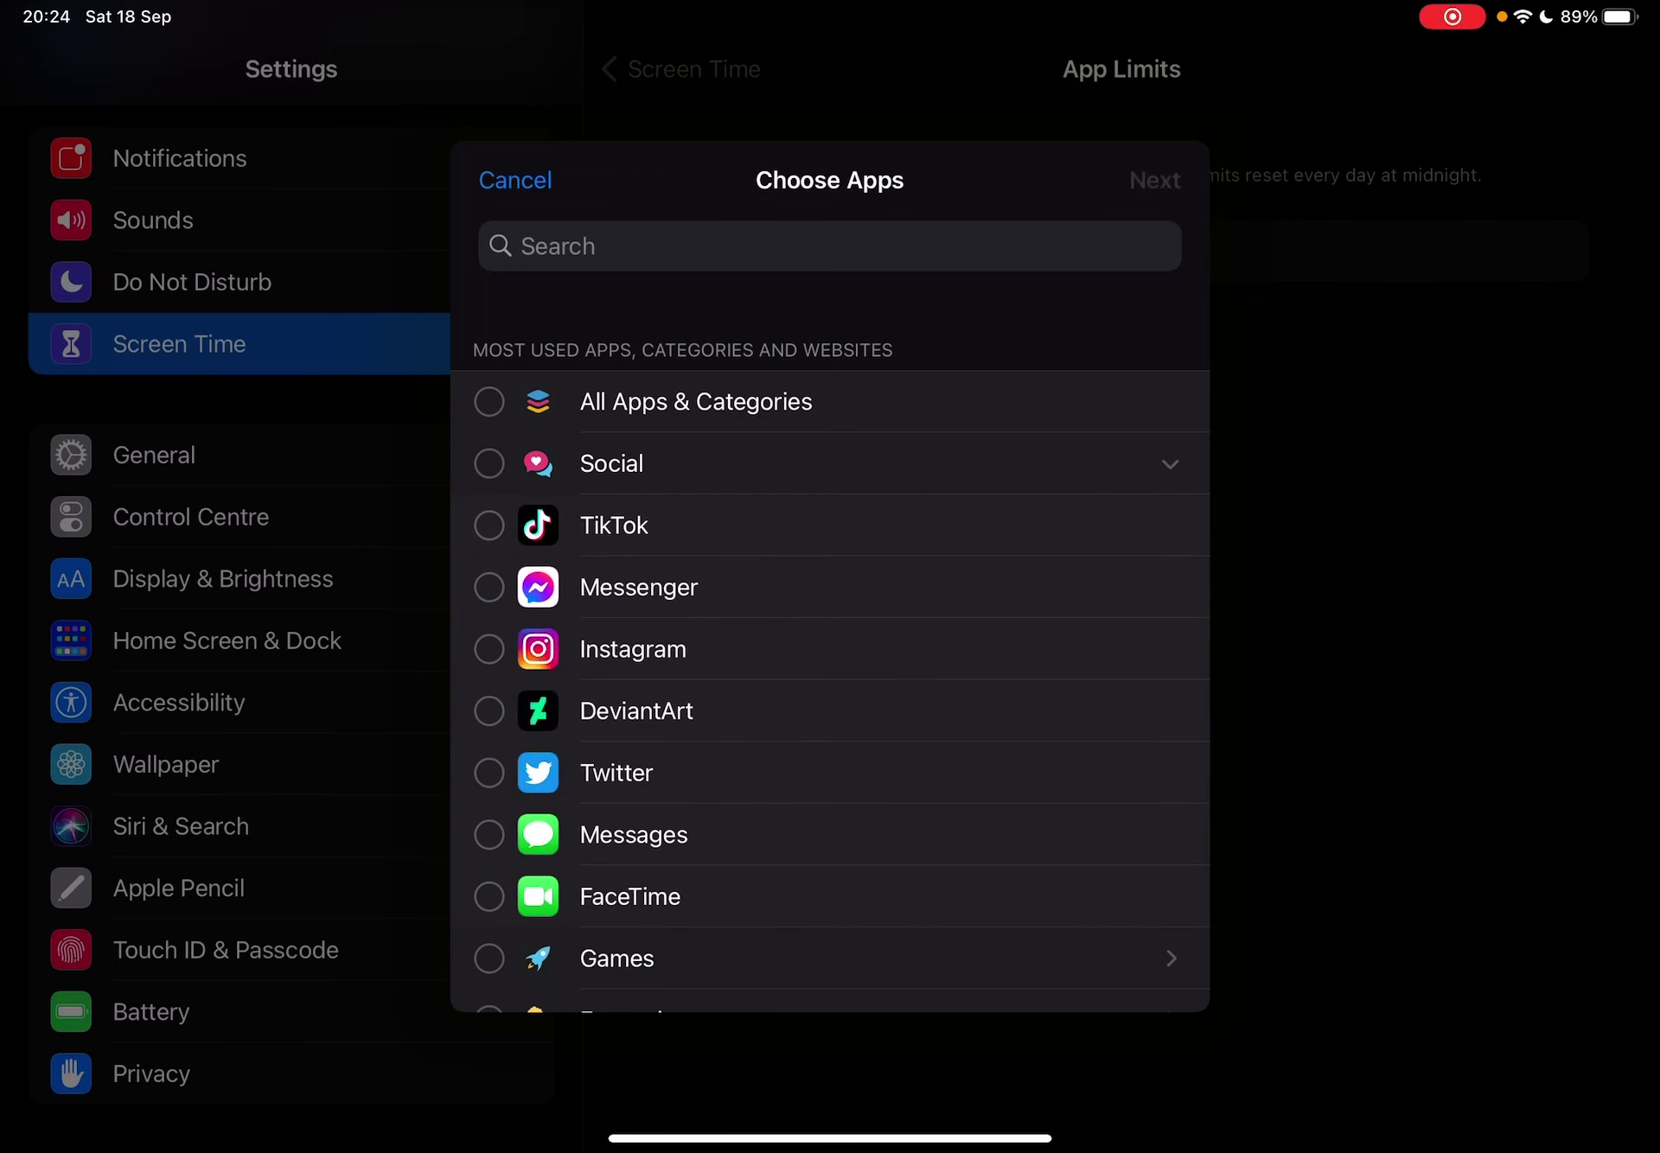
pyautogui.scroll(-4, 830, 616)
pyautogui.scroll(-3, 830, 615)
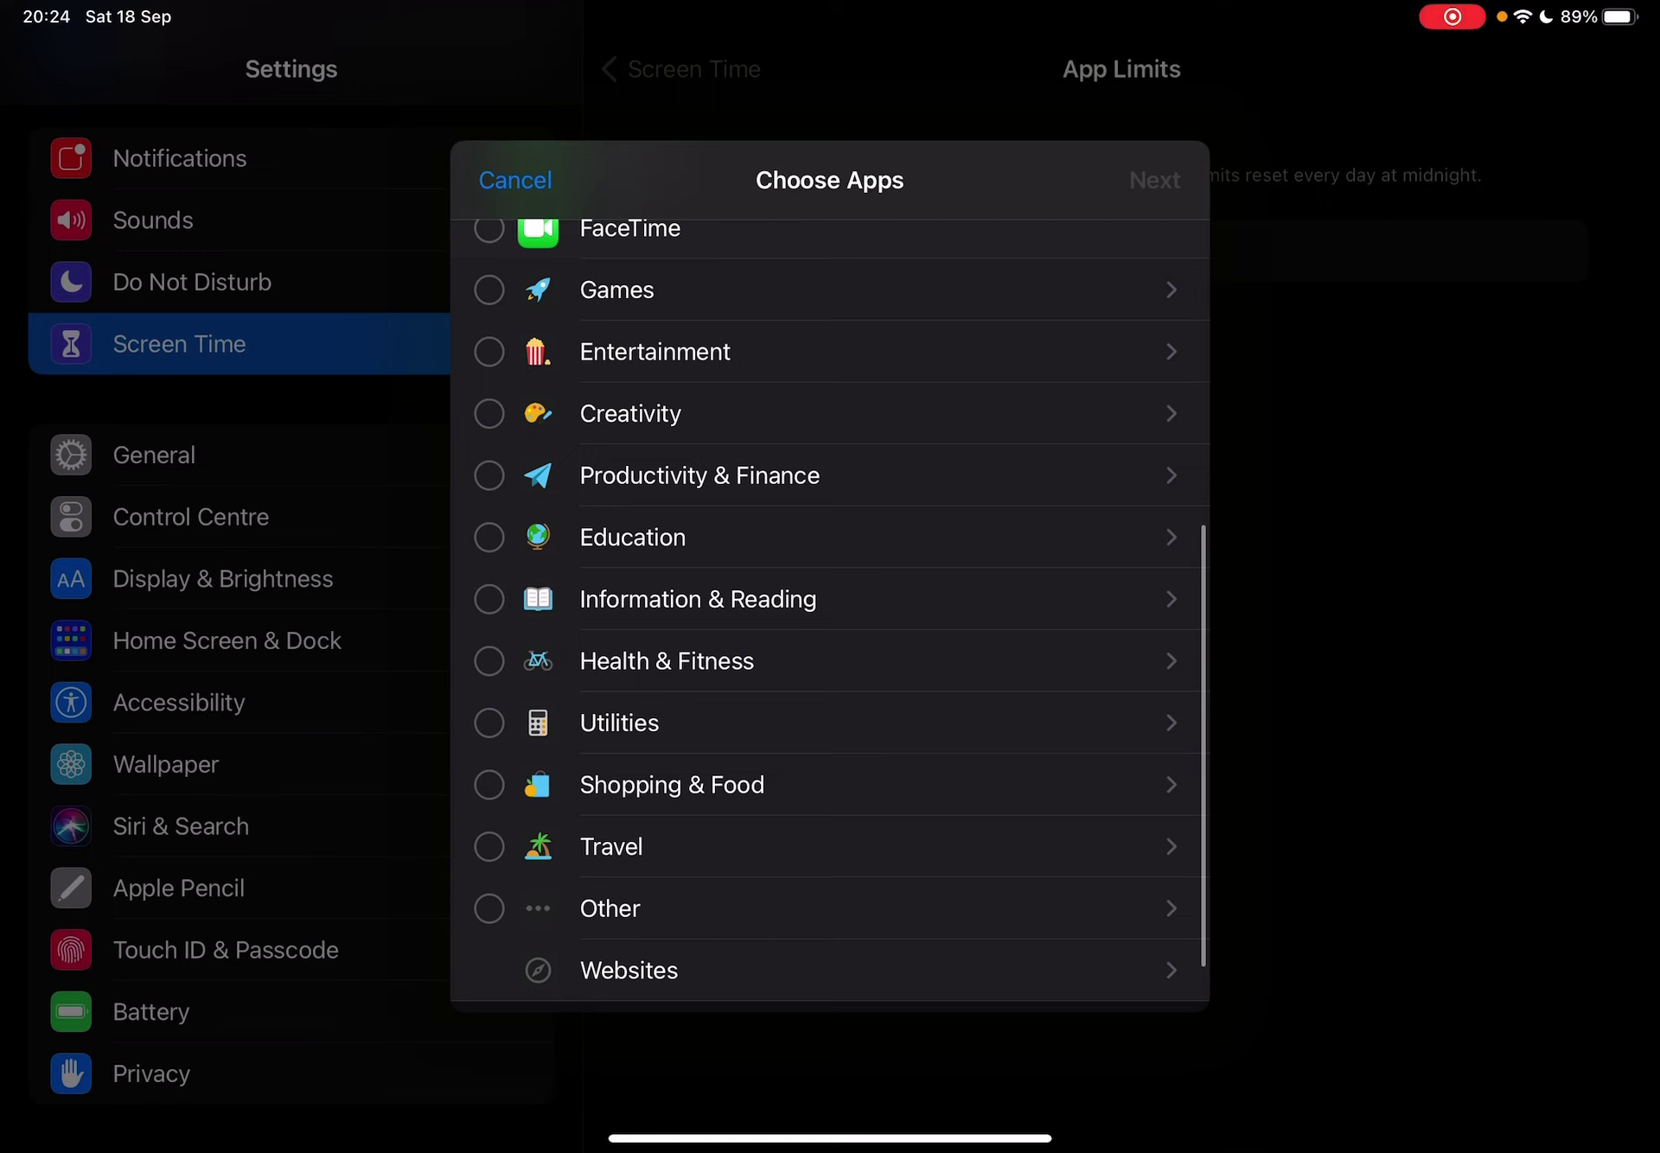
pyautogui.click(489, 537)
pyautogui.click(1141, 537)
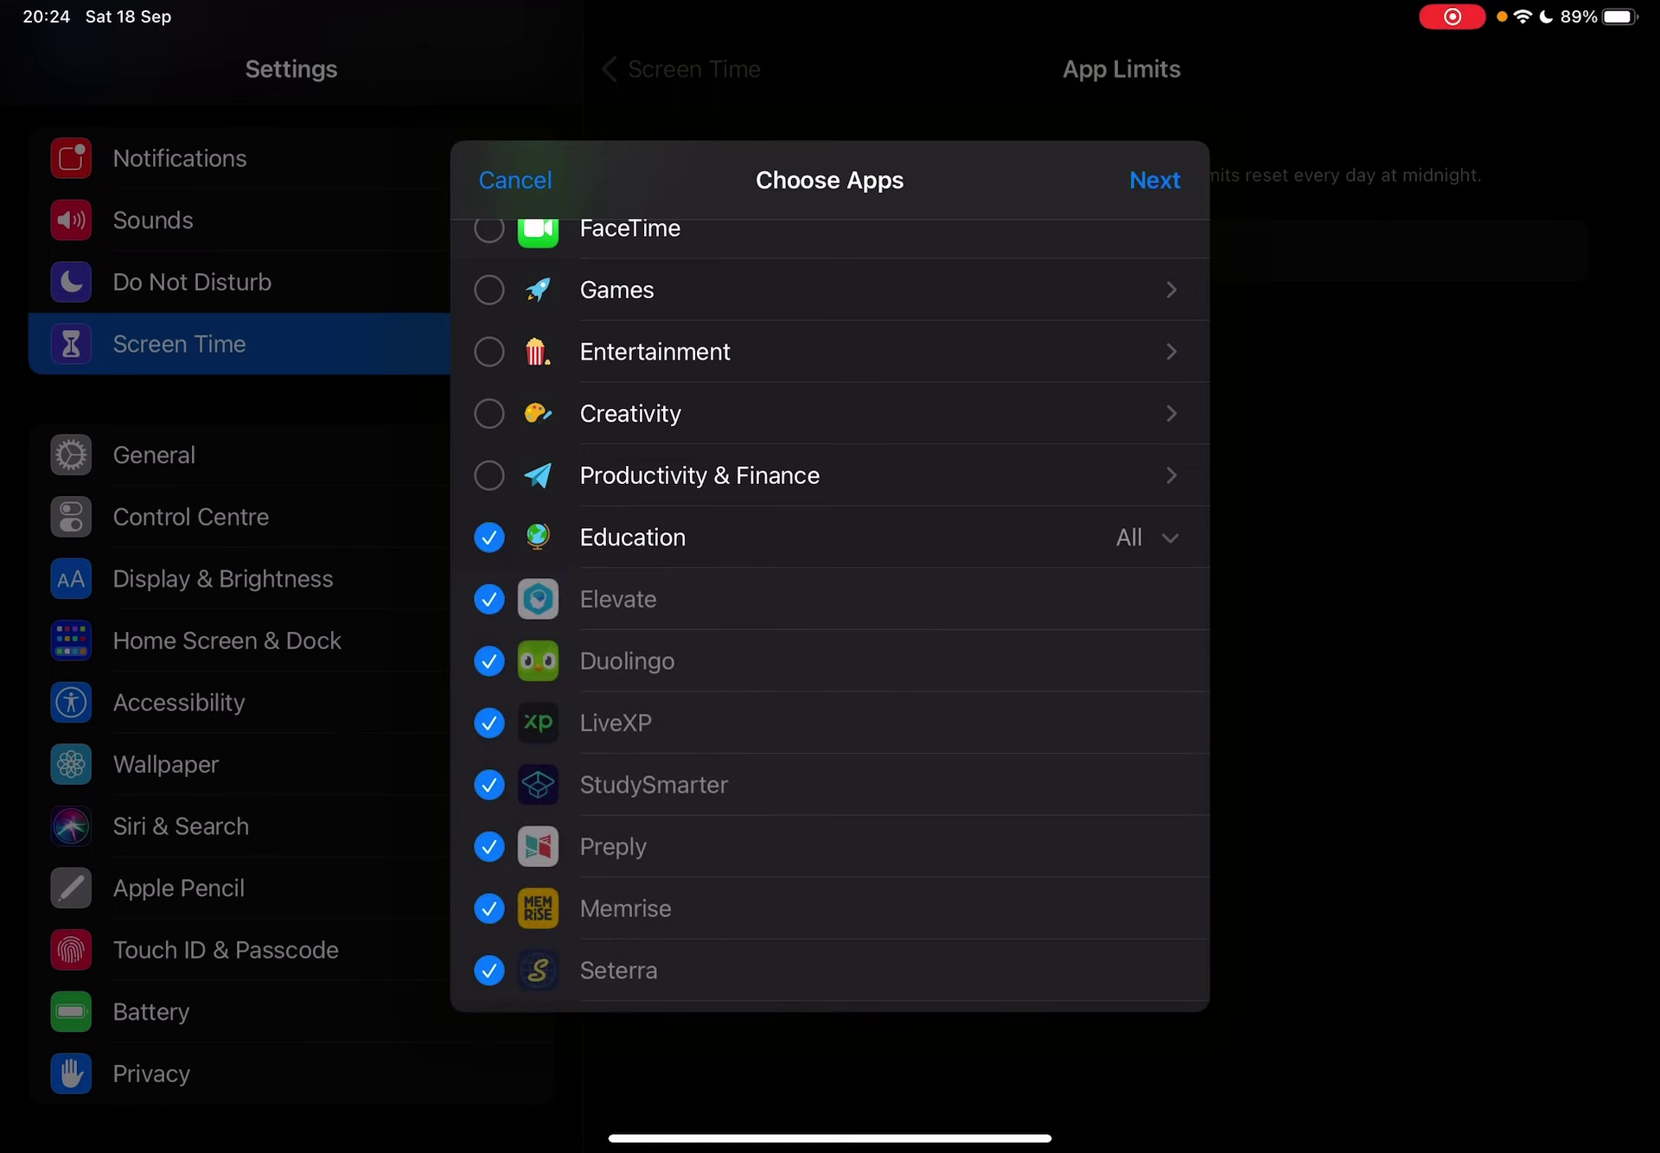
pyautogui.scroll(-1, 830, 616)
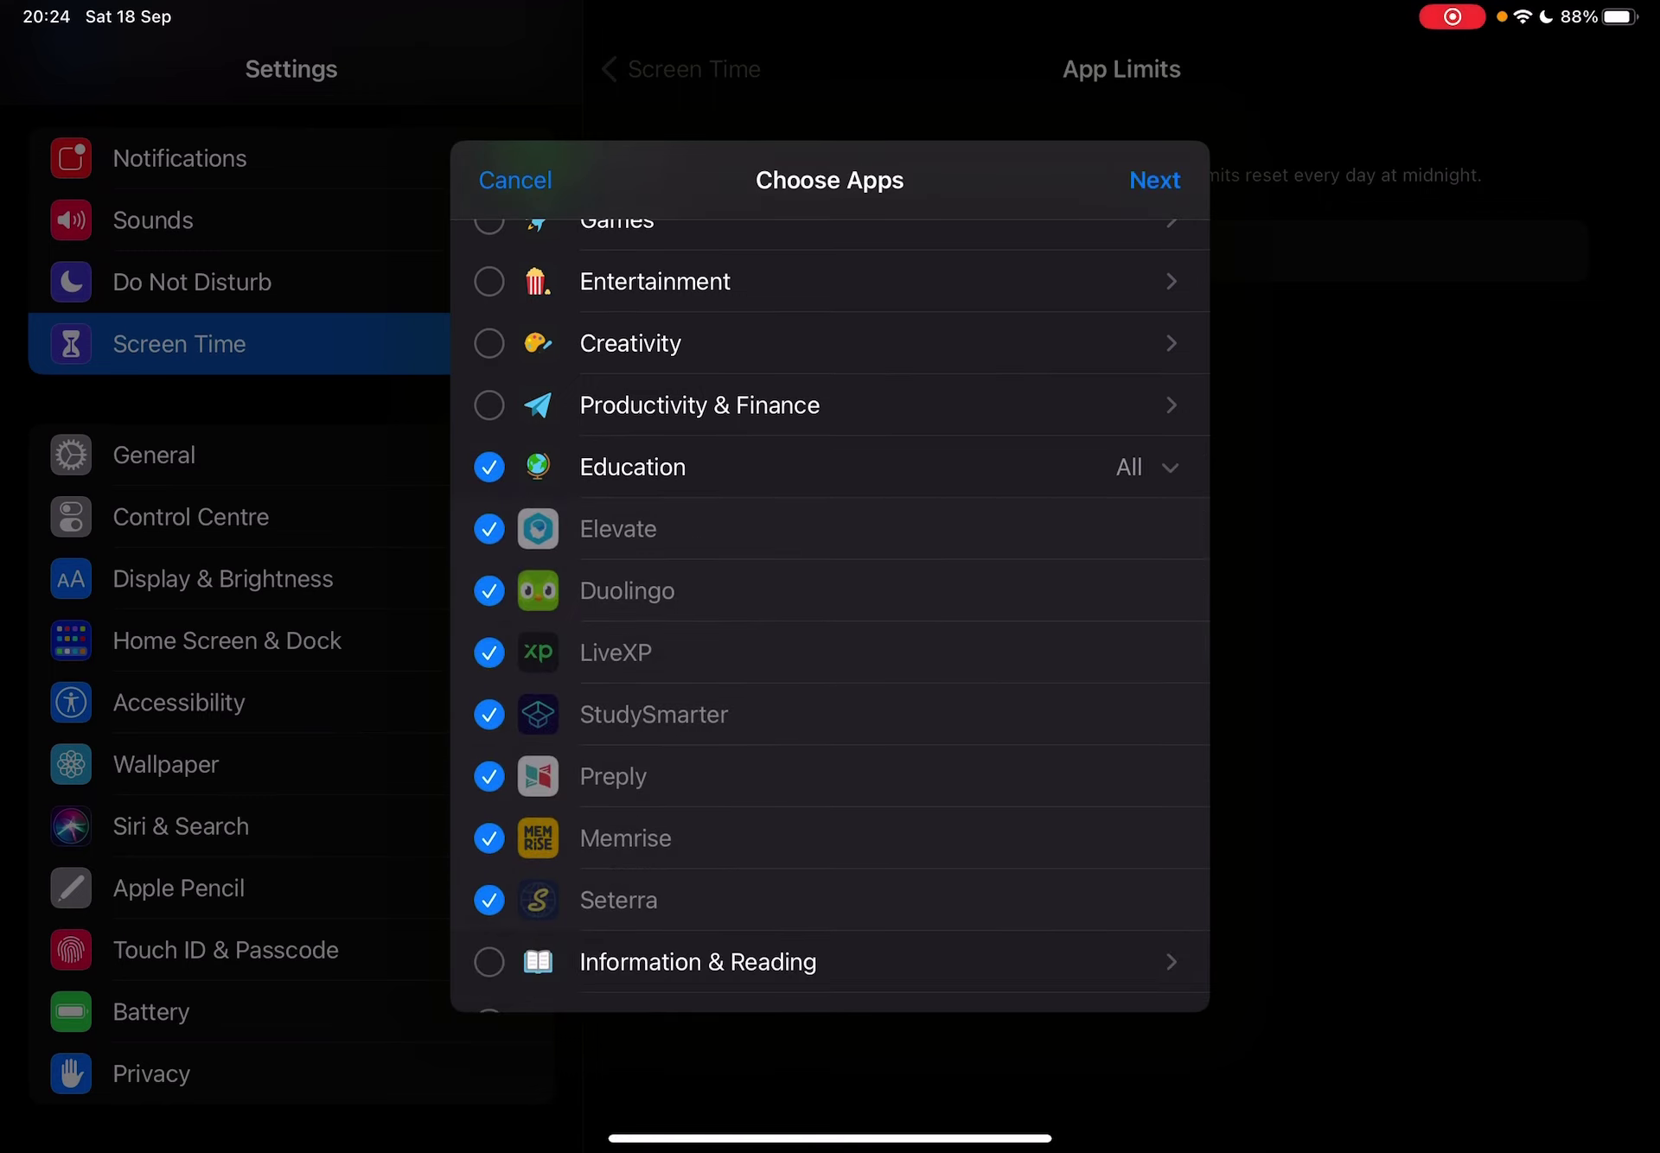
pyautogui.click(1141, 467)
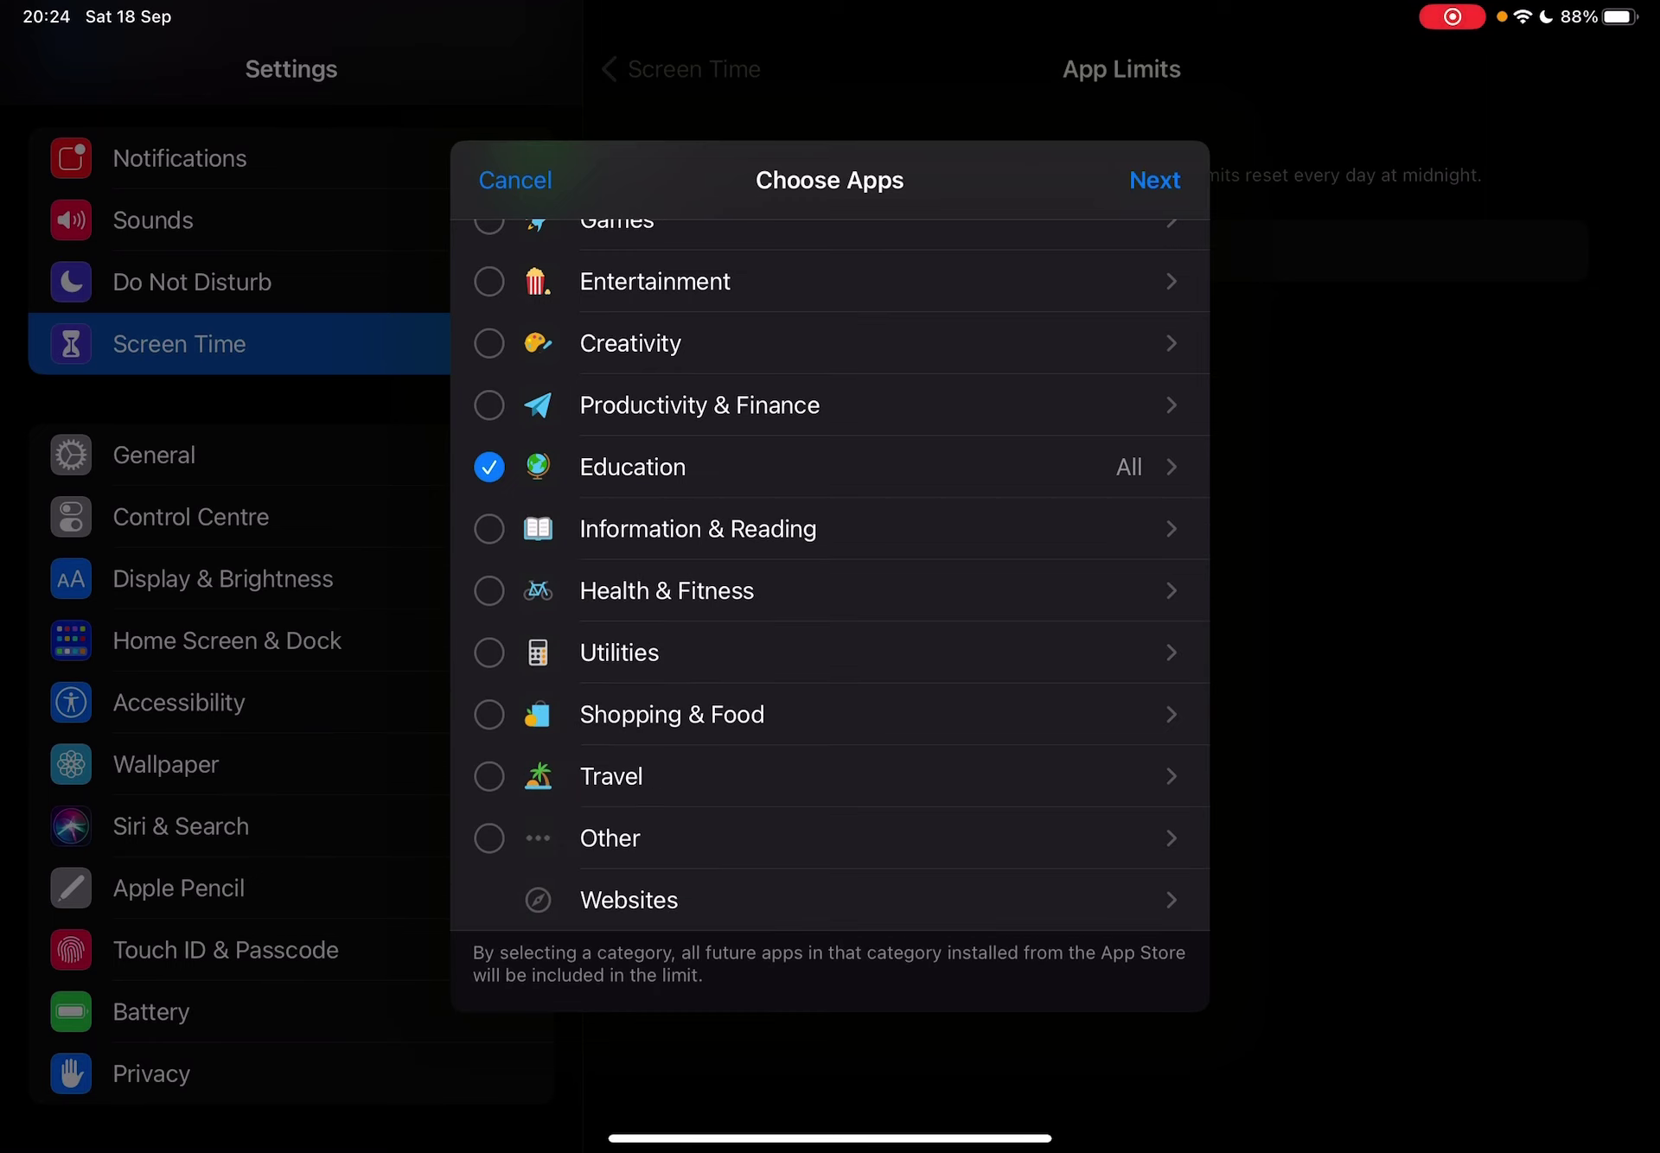
pyautogui.click(489, 467)
pyautogui.scroll(-1, 830, 583)
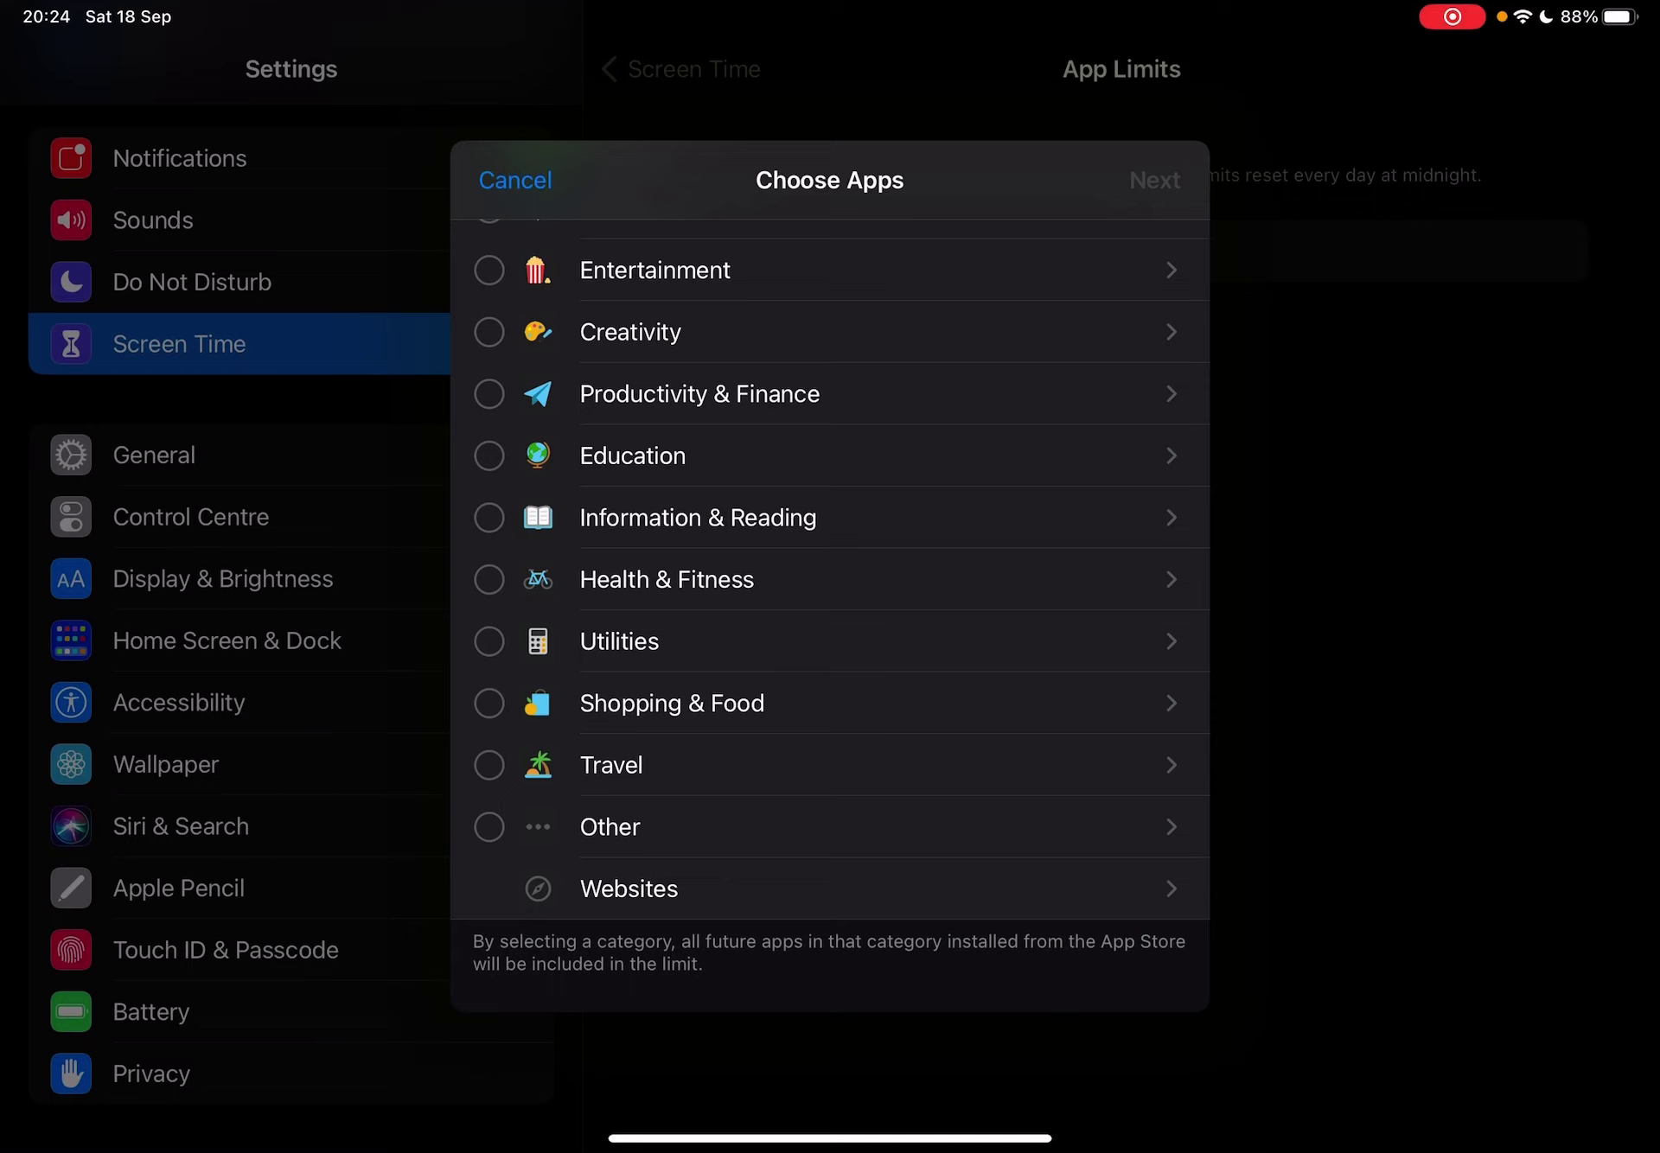
# Browse the Websites and Other categories, then select the whole Social category.
pyautogui.click(1141, 888)
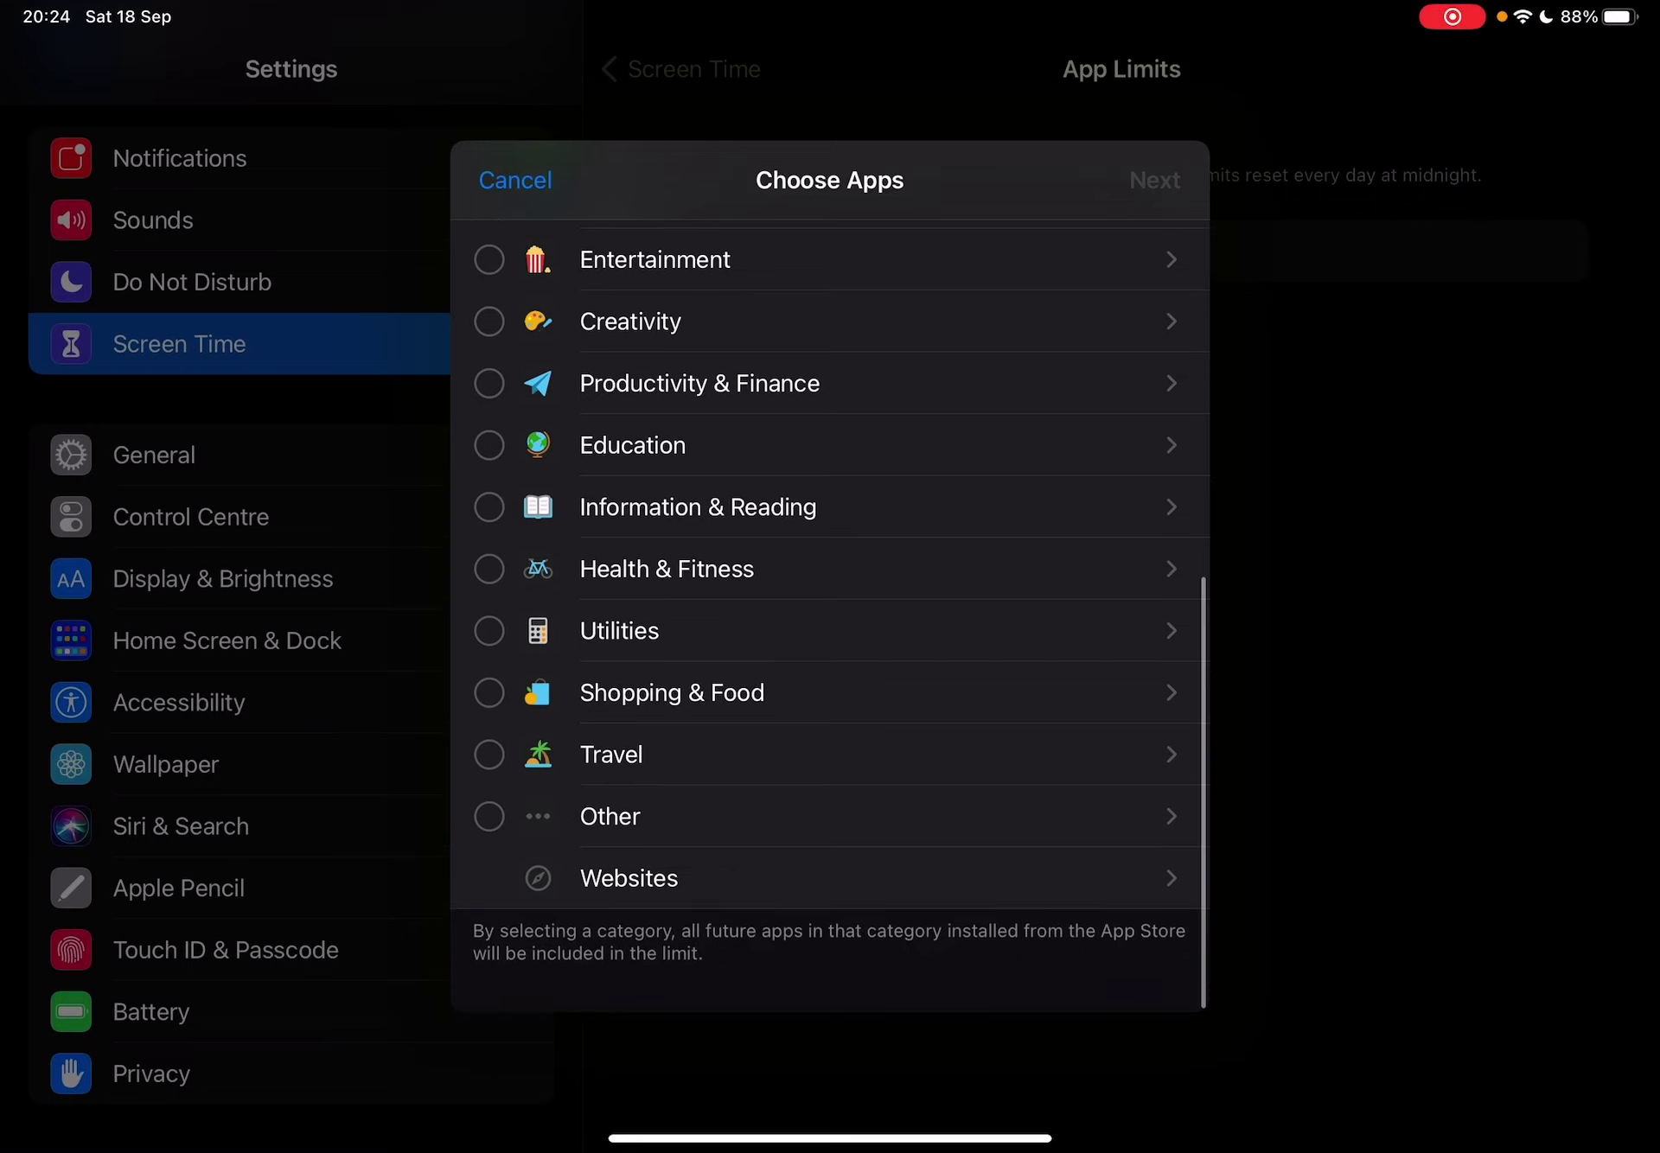
pyautogui.click(1141, 826)
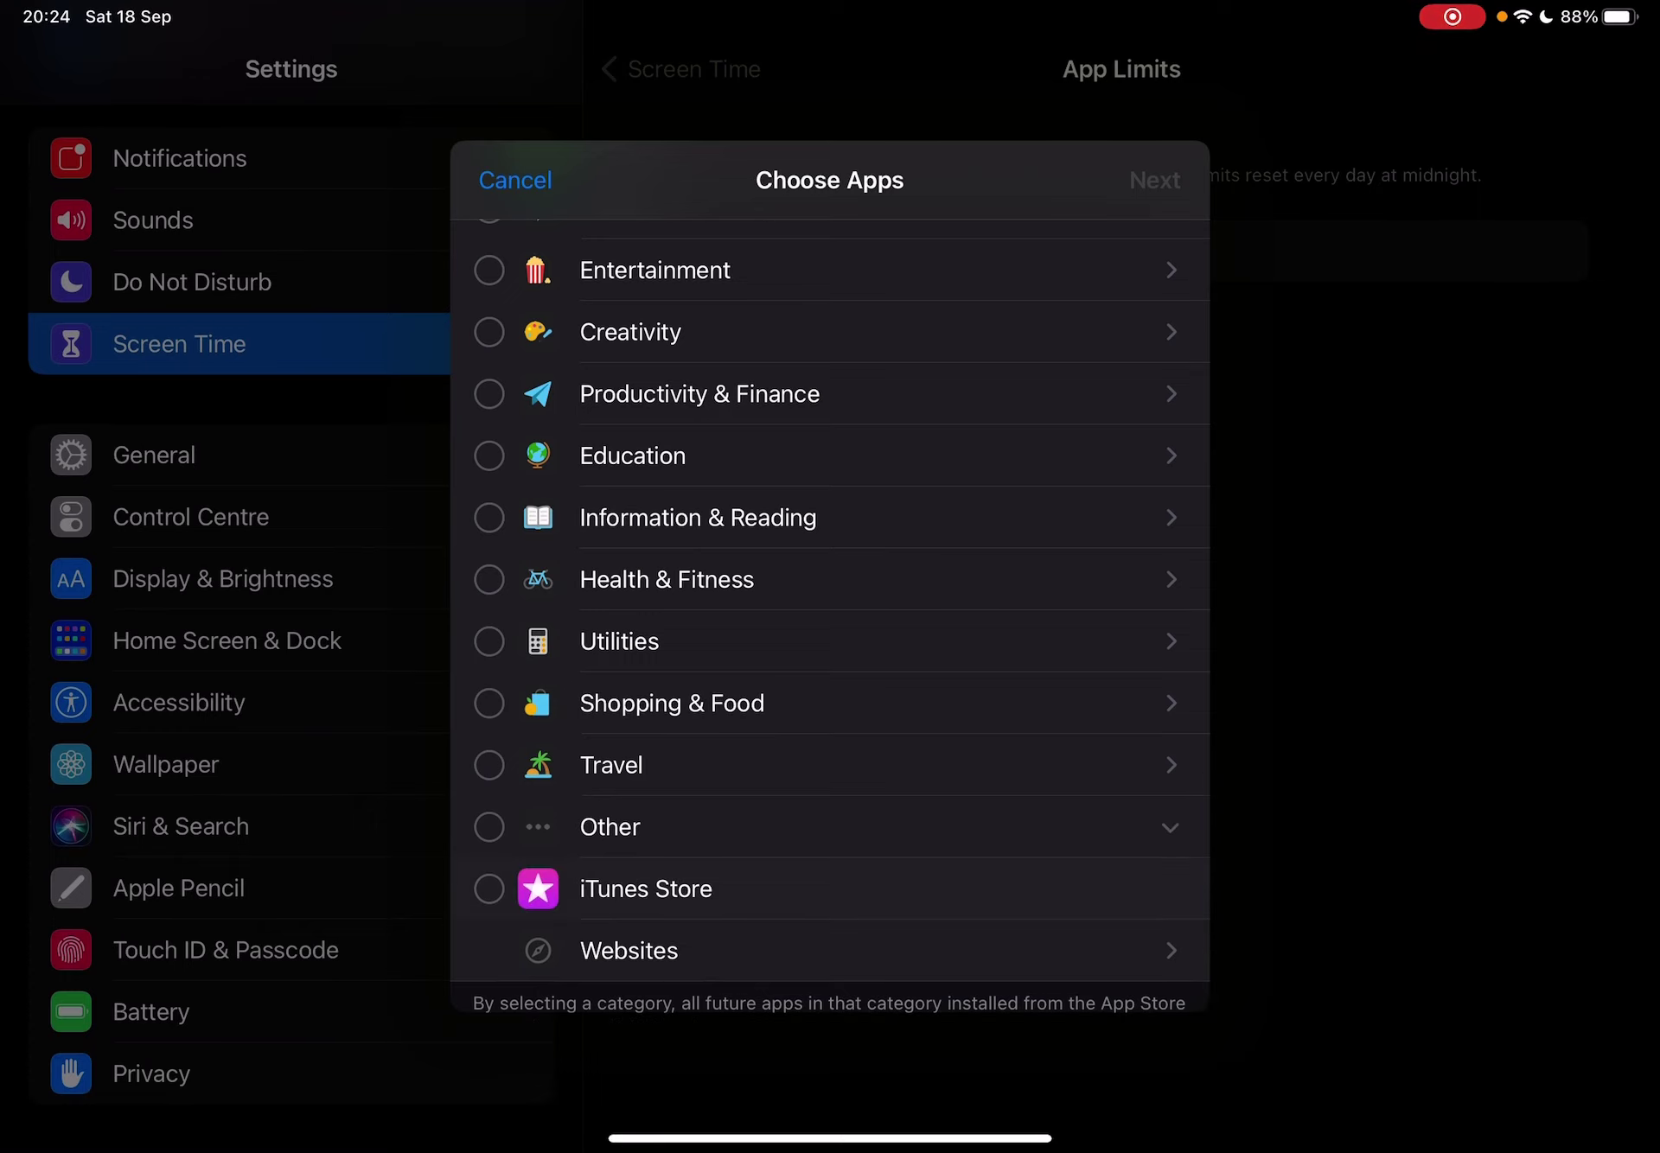
pyautogui.click(1141, 827)
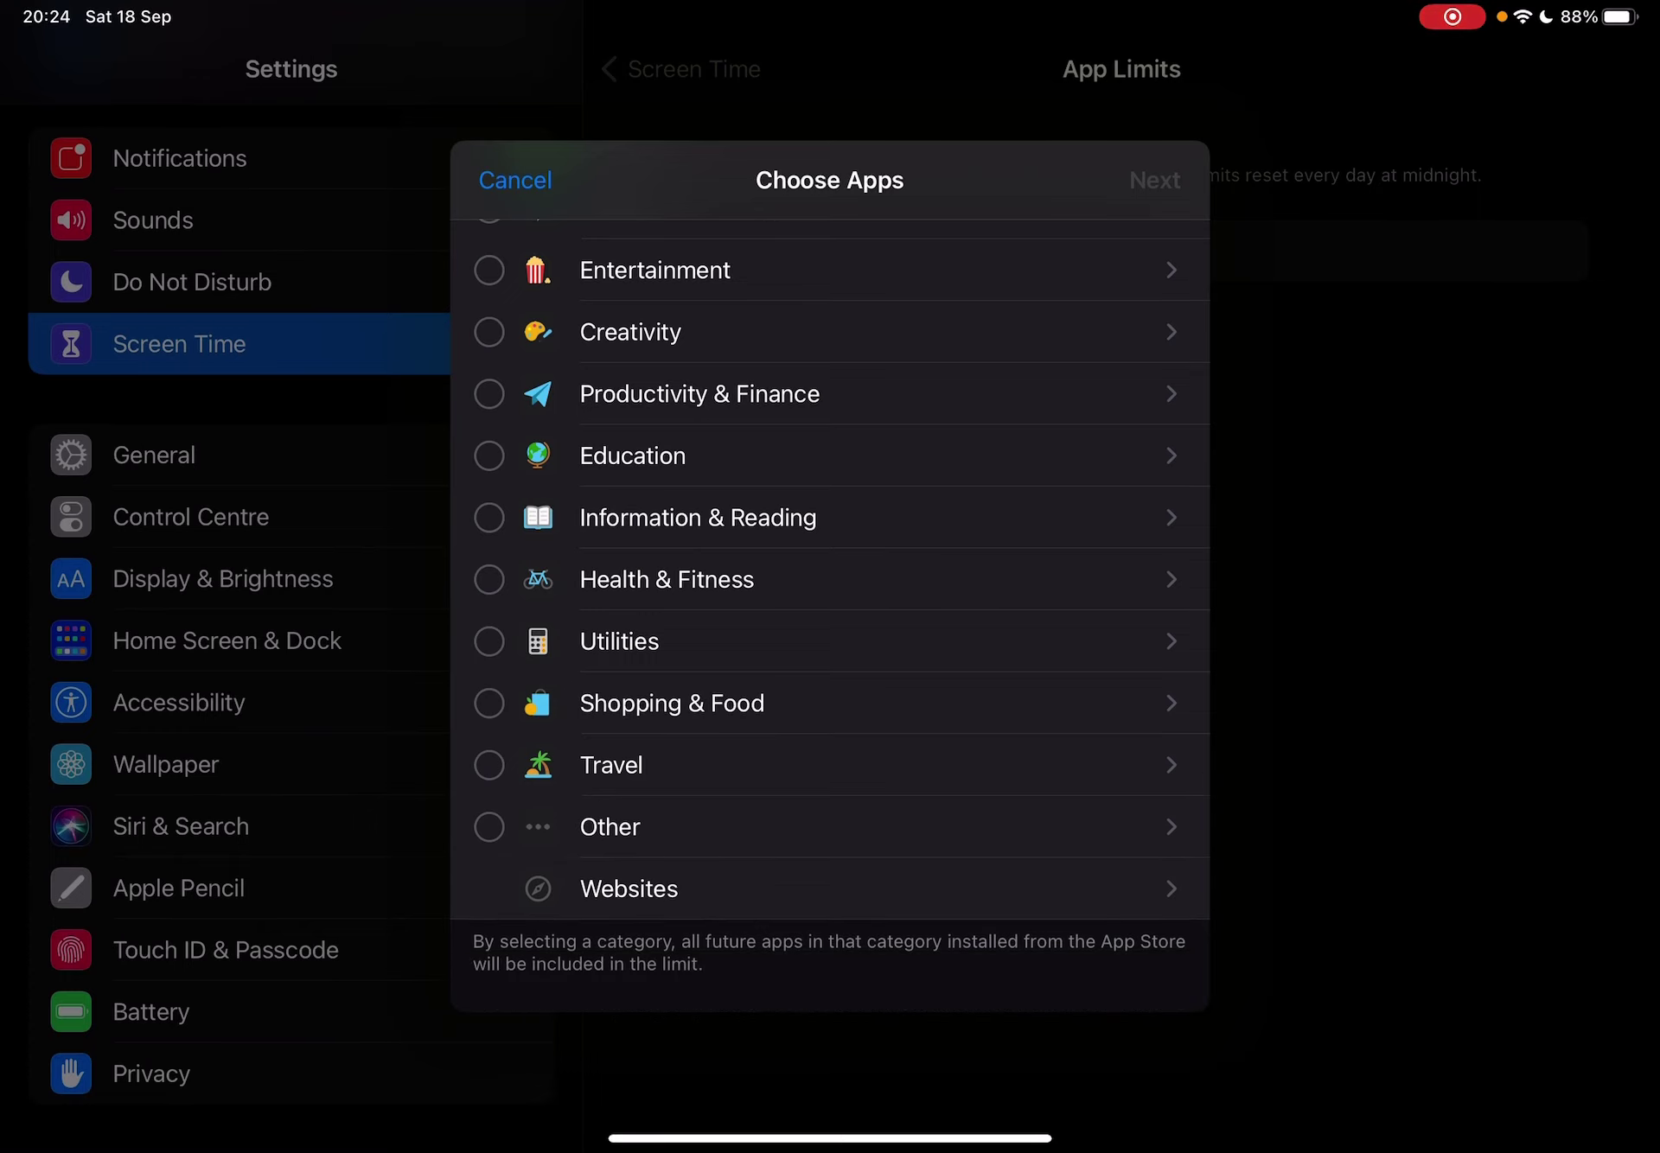
pyautogui.scroll(10, 829, 595)
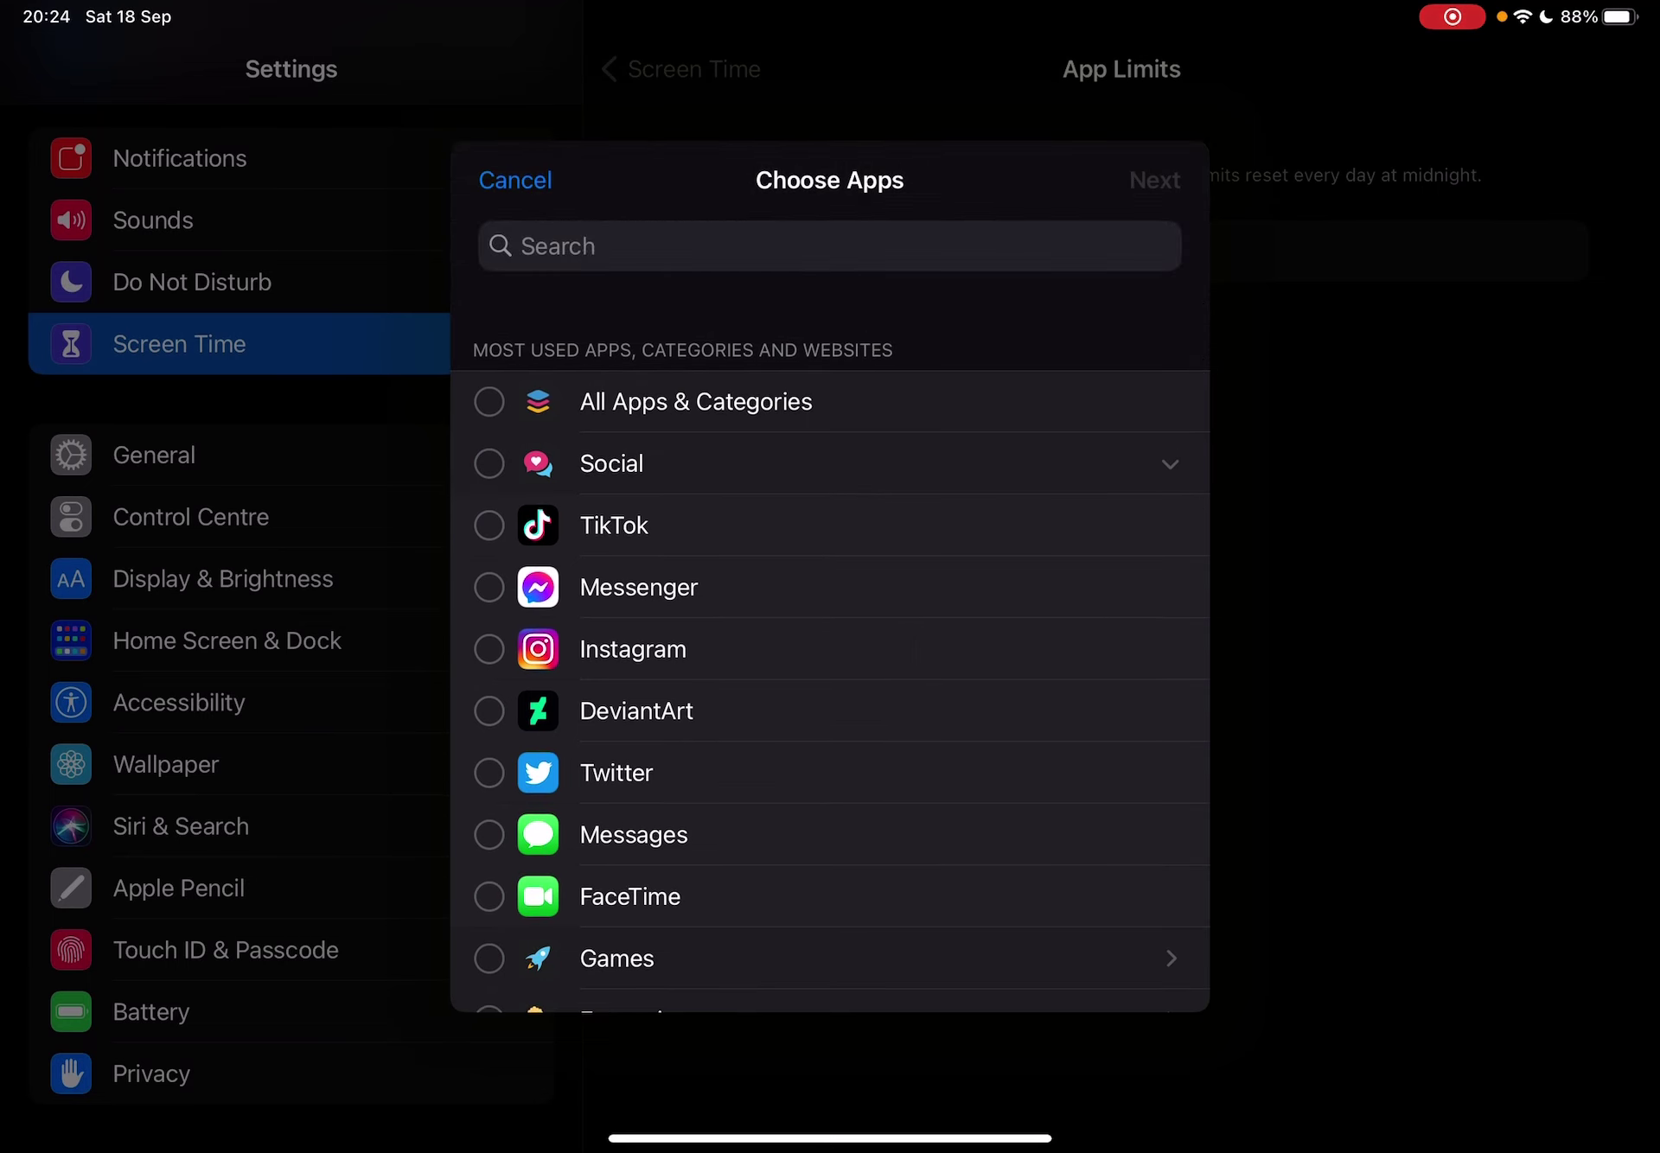
pyautogui.click(1169, 462)
pyautogui.click(489, 462)
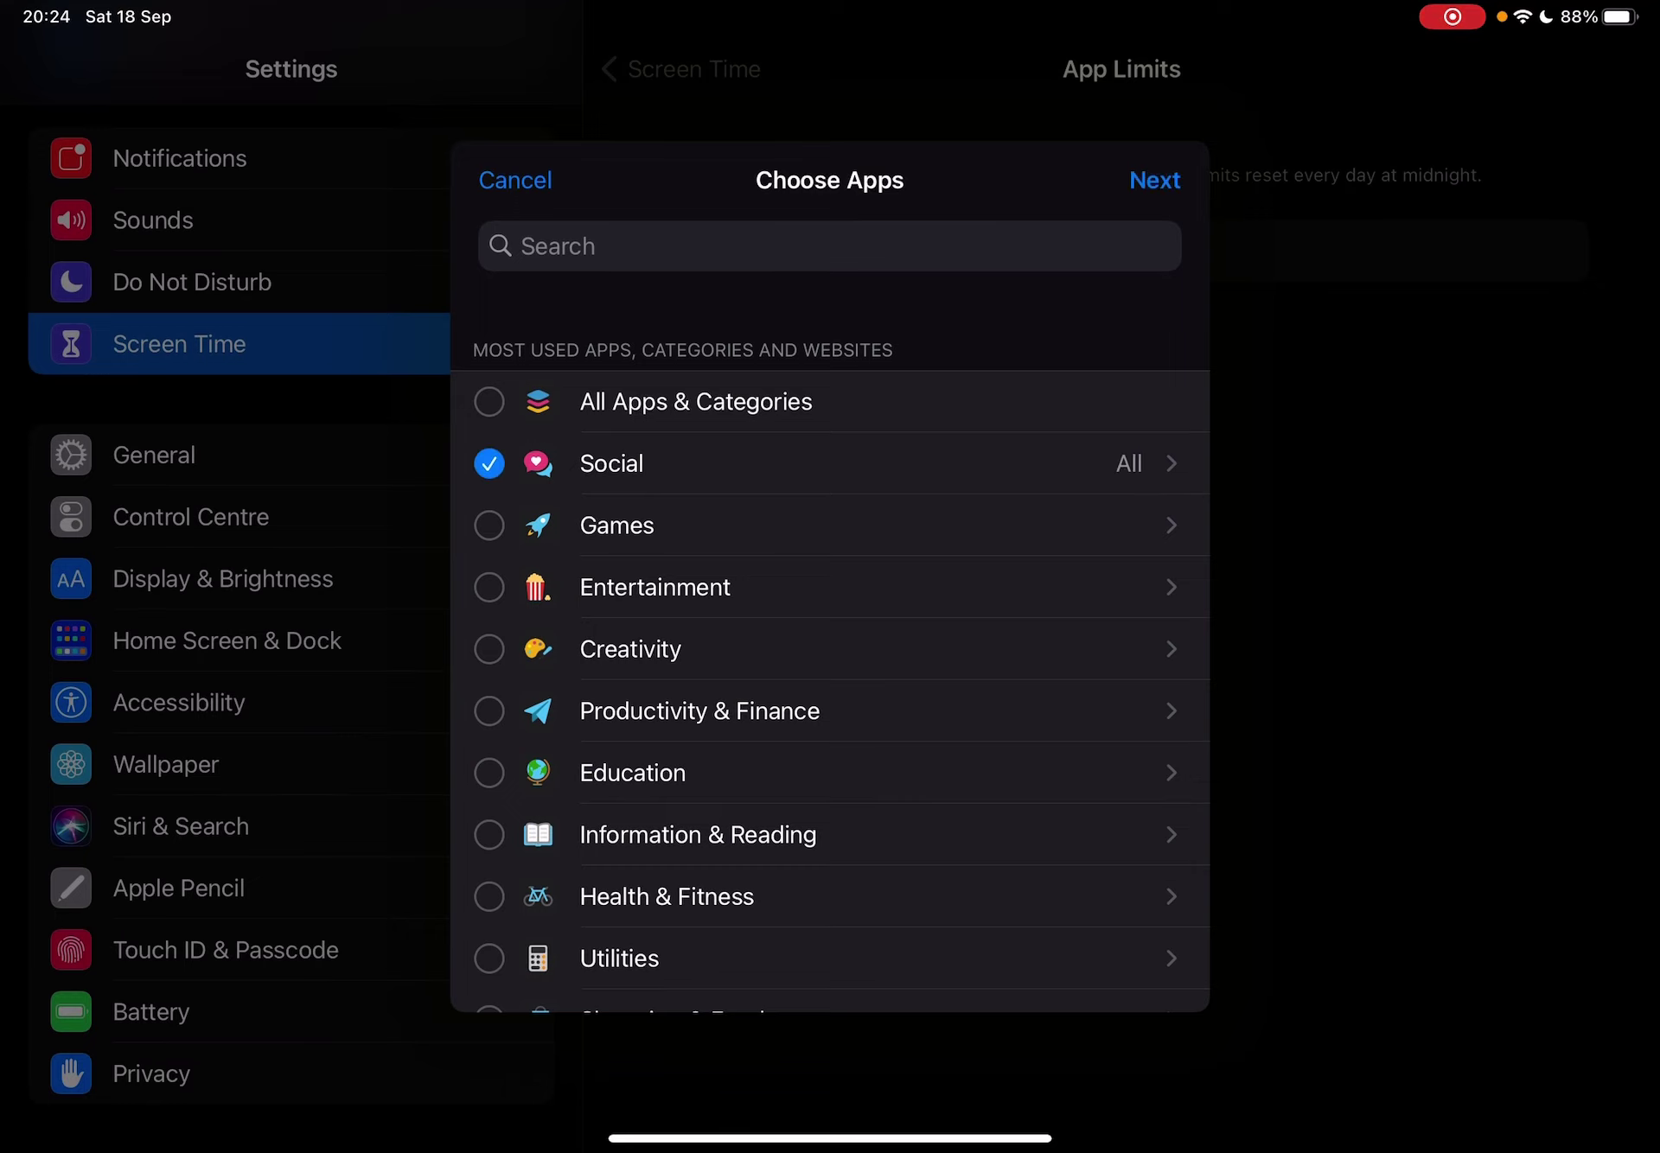
# Set a 21-hour everyday limit on Social and add it.
pyautogui.click(1154, 180)
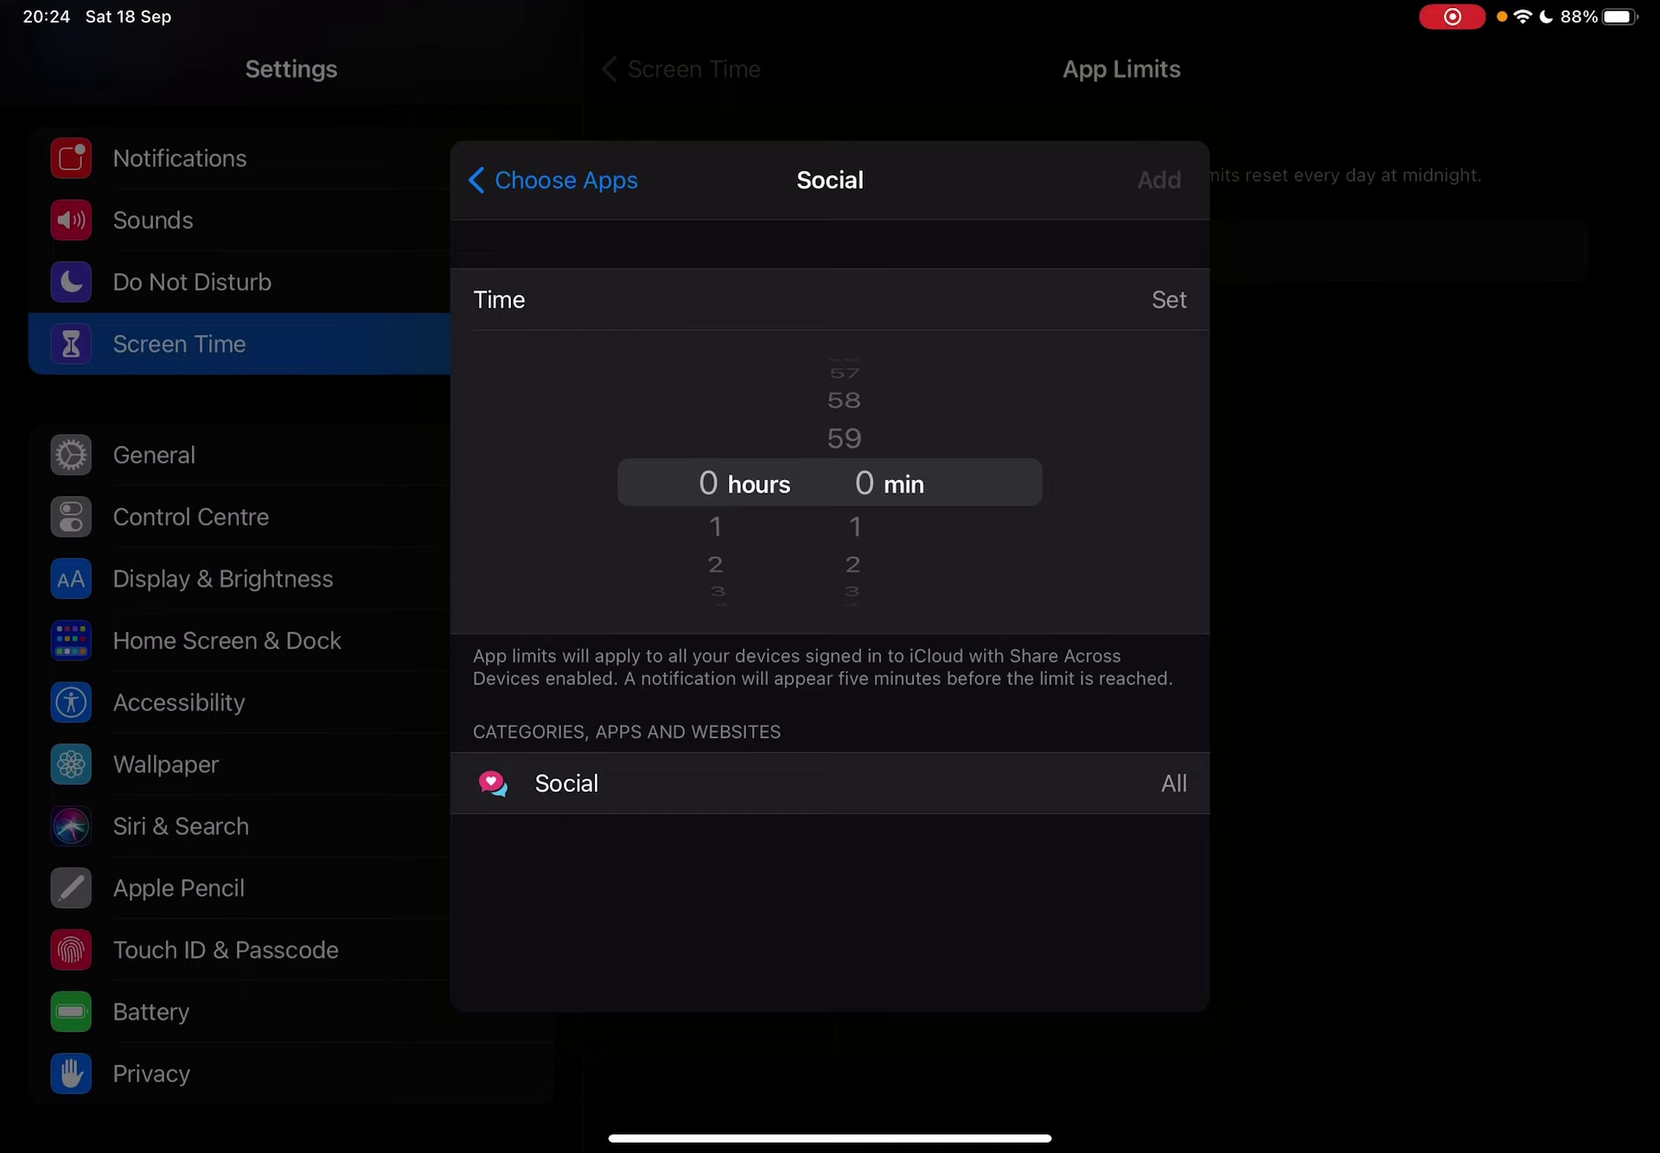
pyautogui.scroll(-2, 708, 484)
pyautogui.scroll(-5, 708, 483)
pyautogui.scroll(-5, 708, 483)
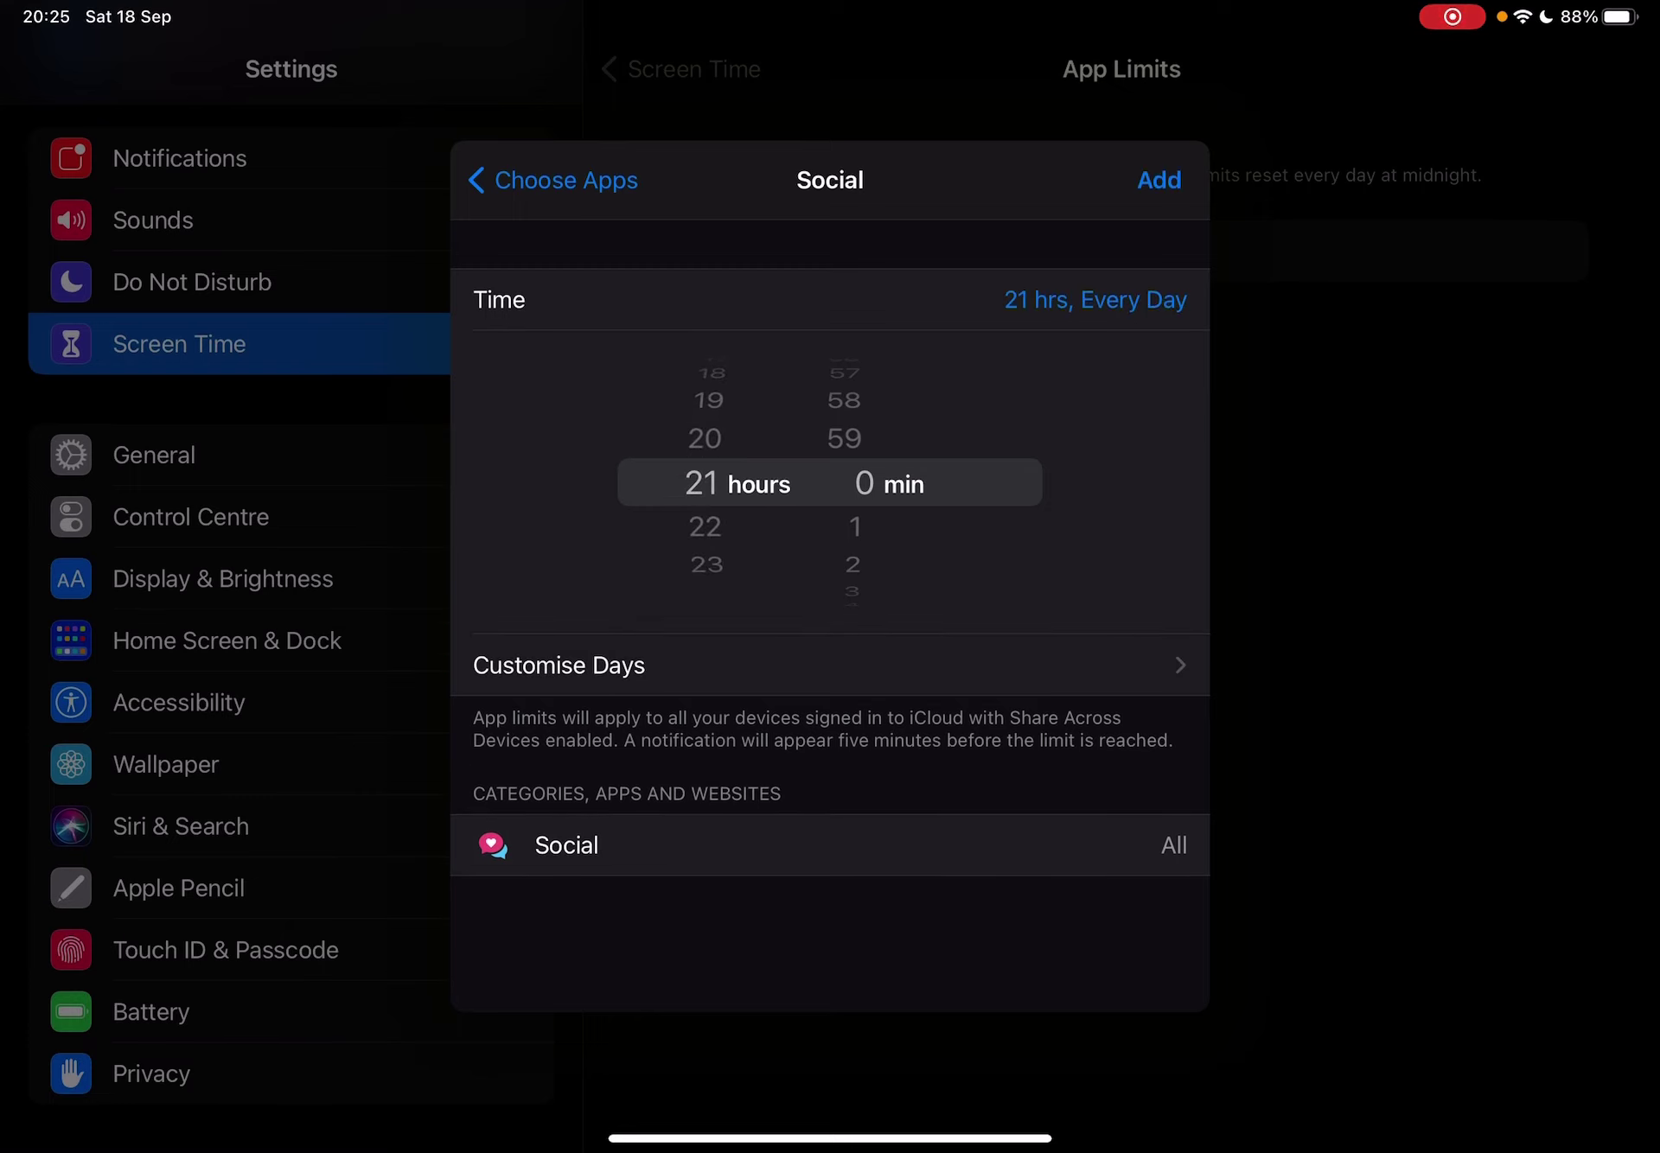
pyautogui.click(1159, 180)
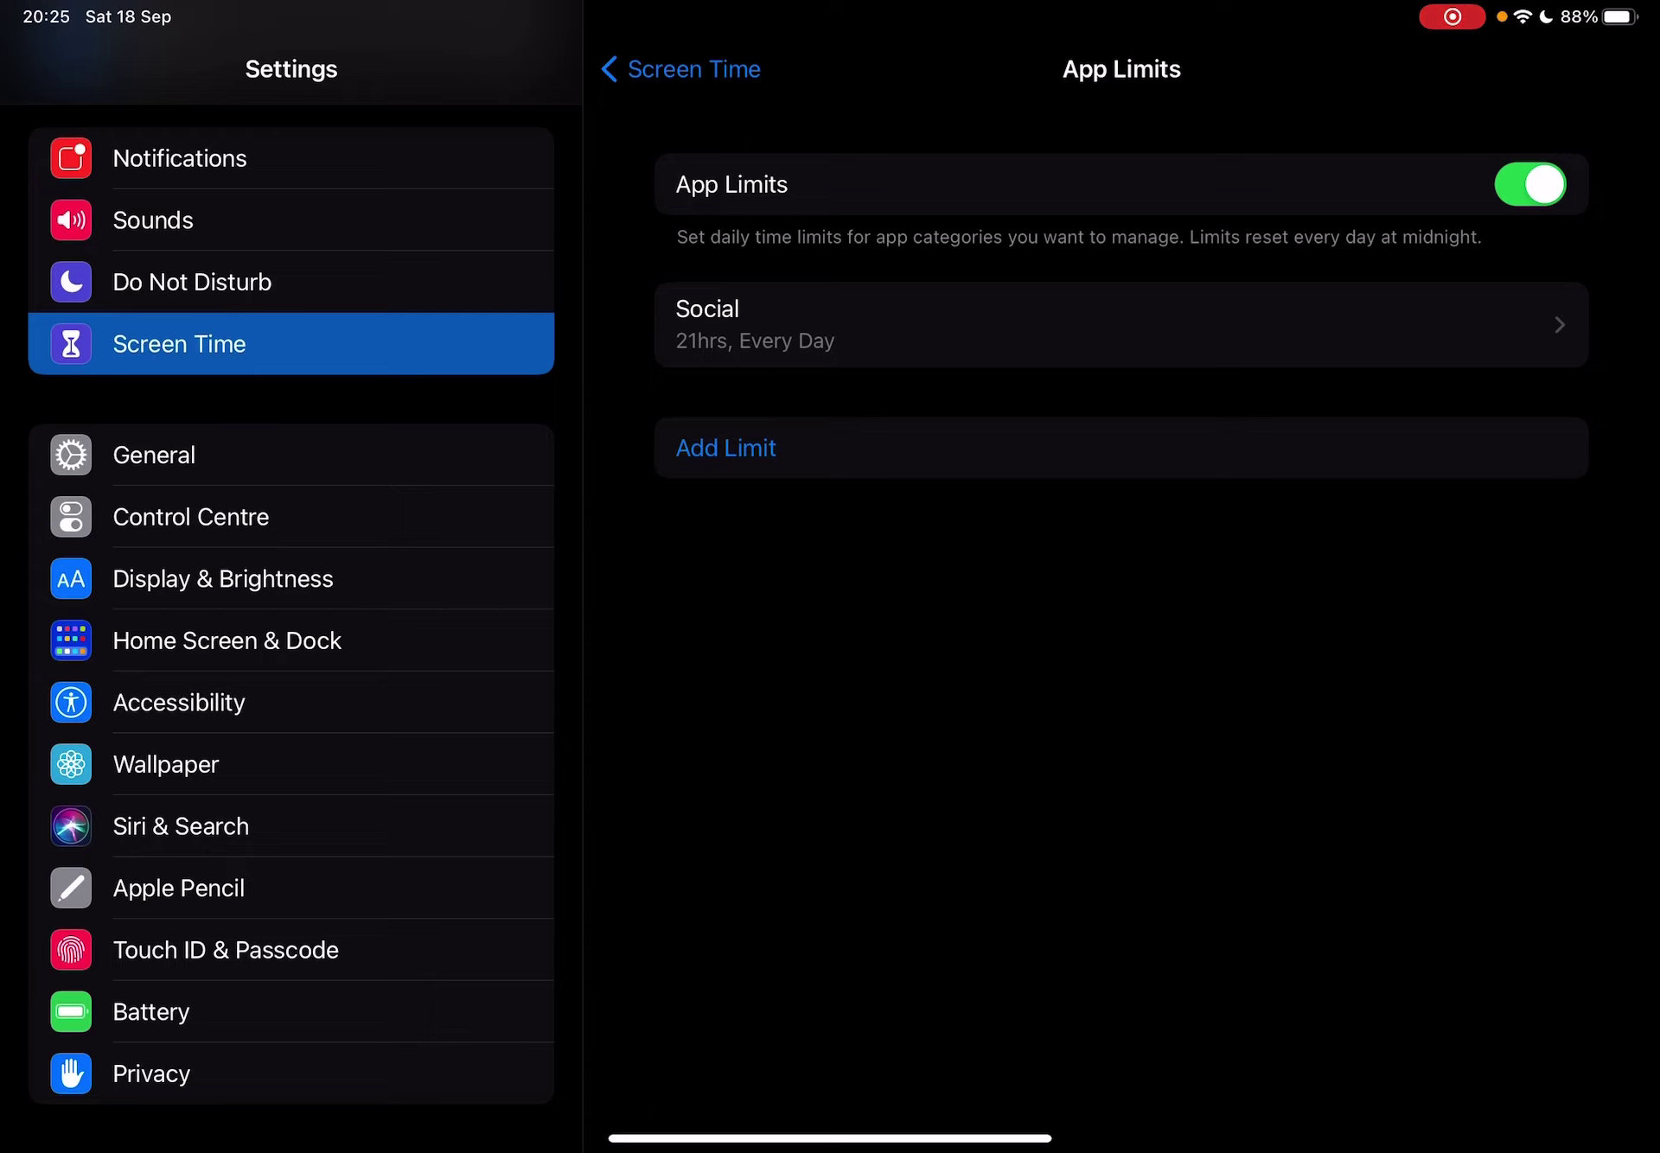
# Open the Social limit, toggle App Limit off and on, and review its apps.
pyautogui.click(1120, 324)
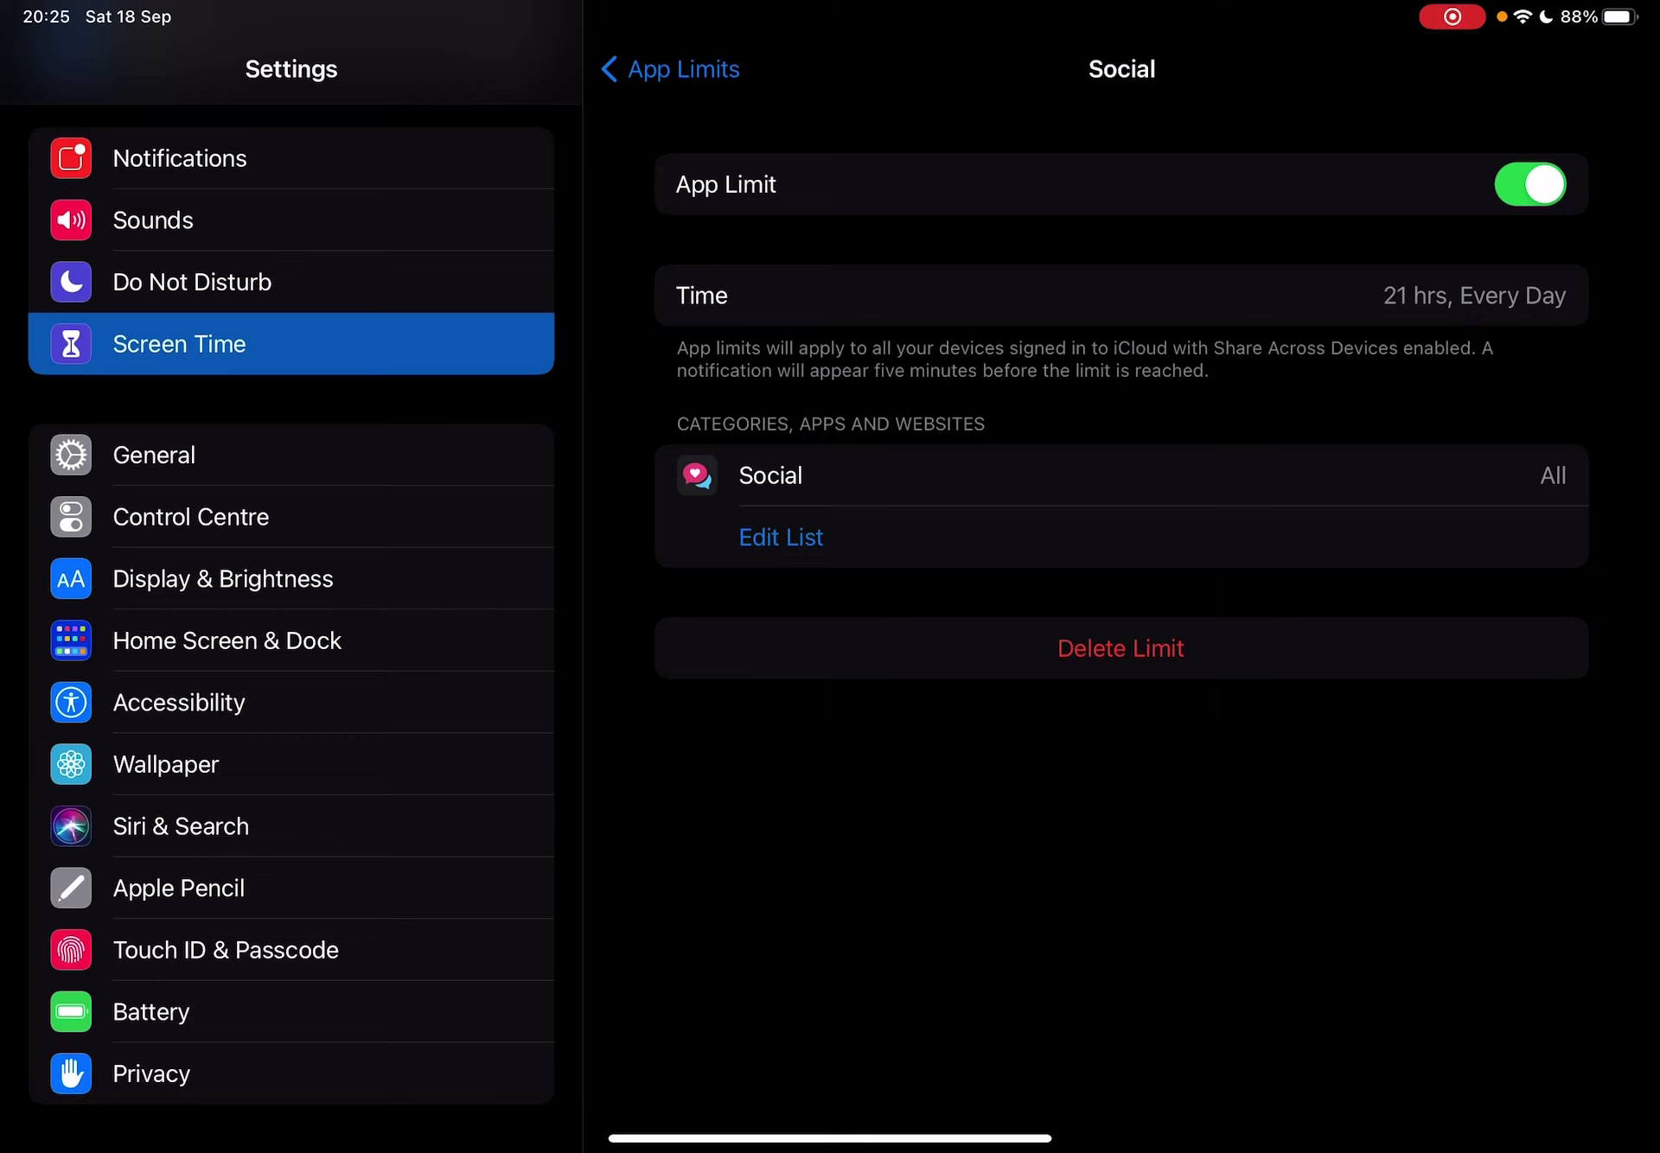
pyautogui.click(1530, 184)
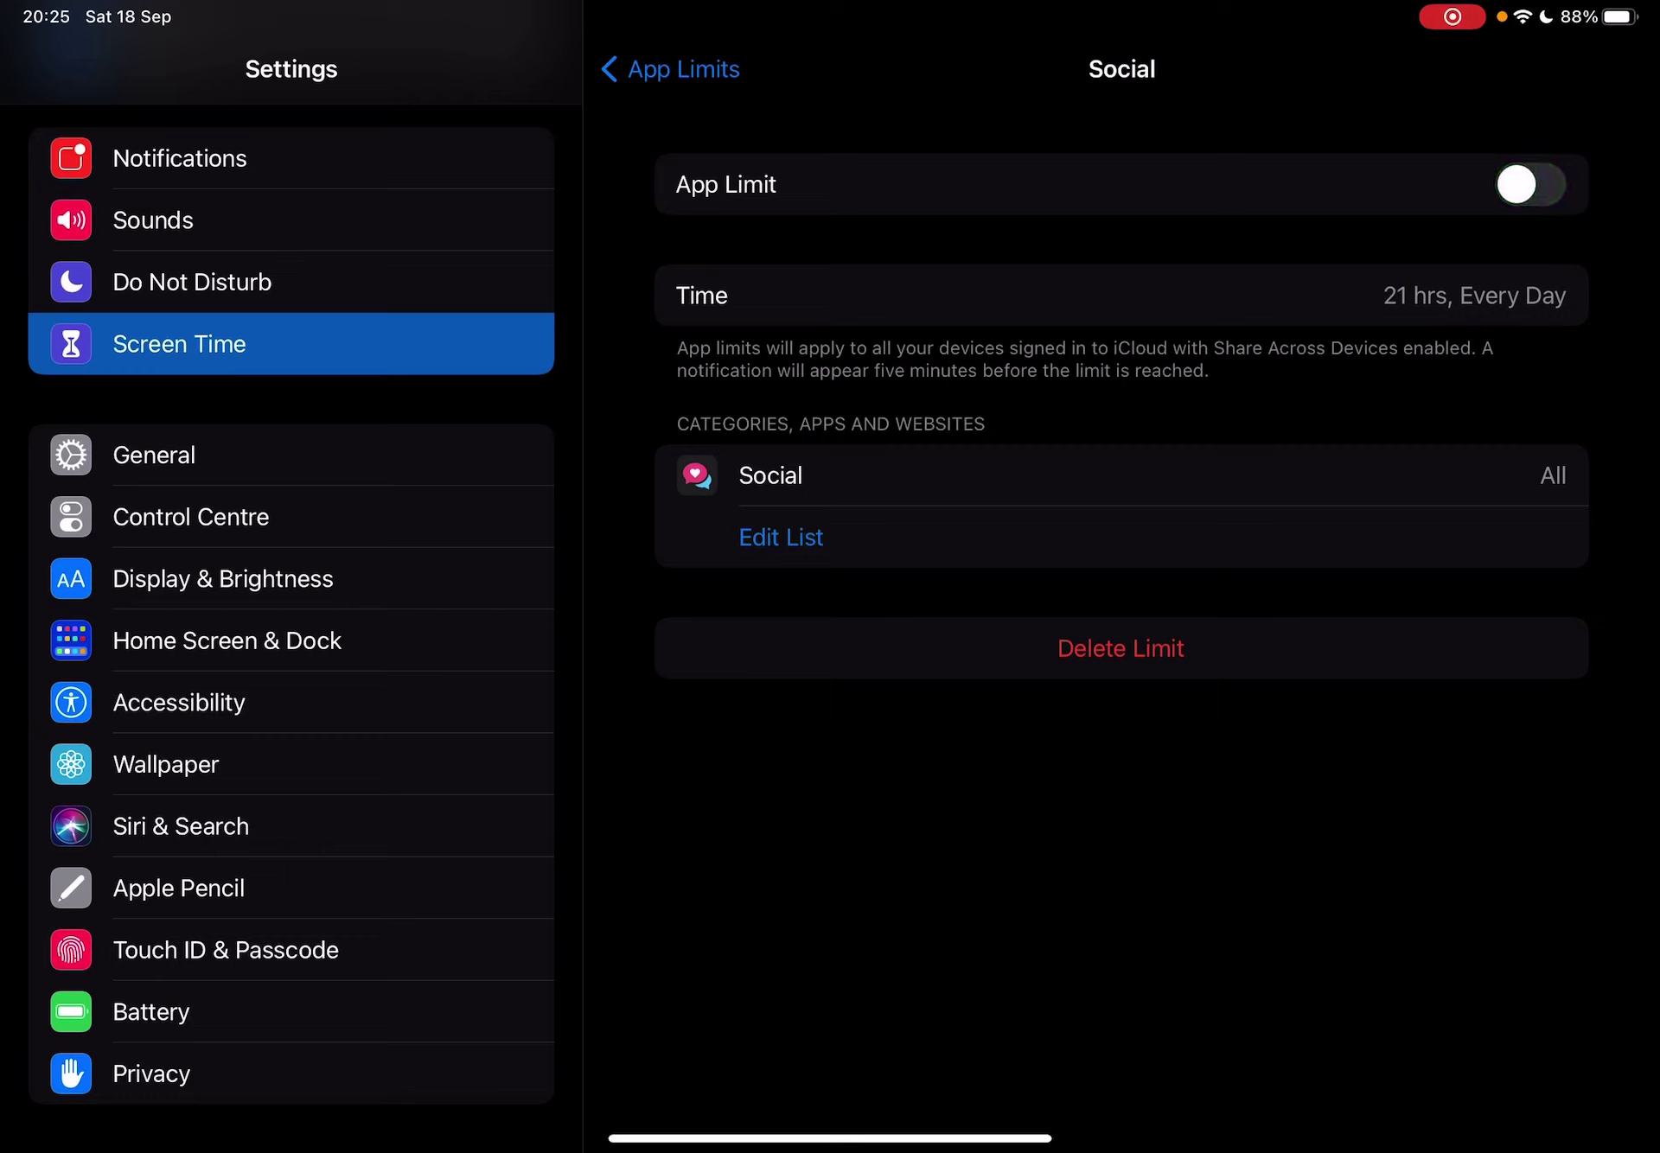
pyautogui.click(1530, 184)
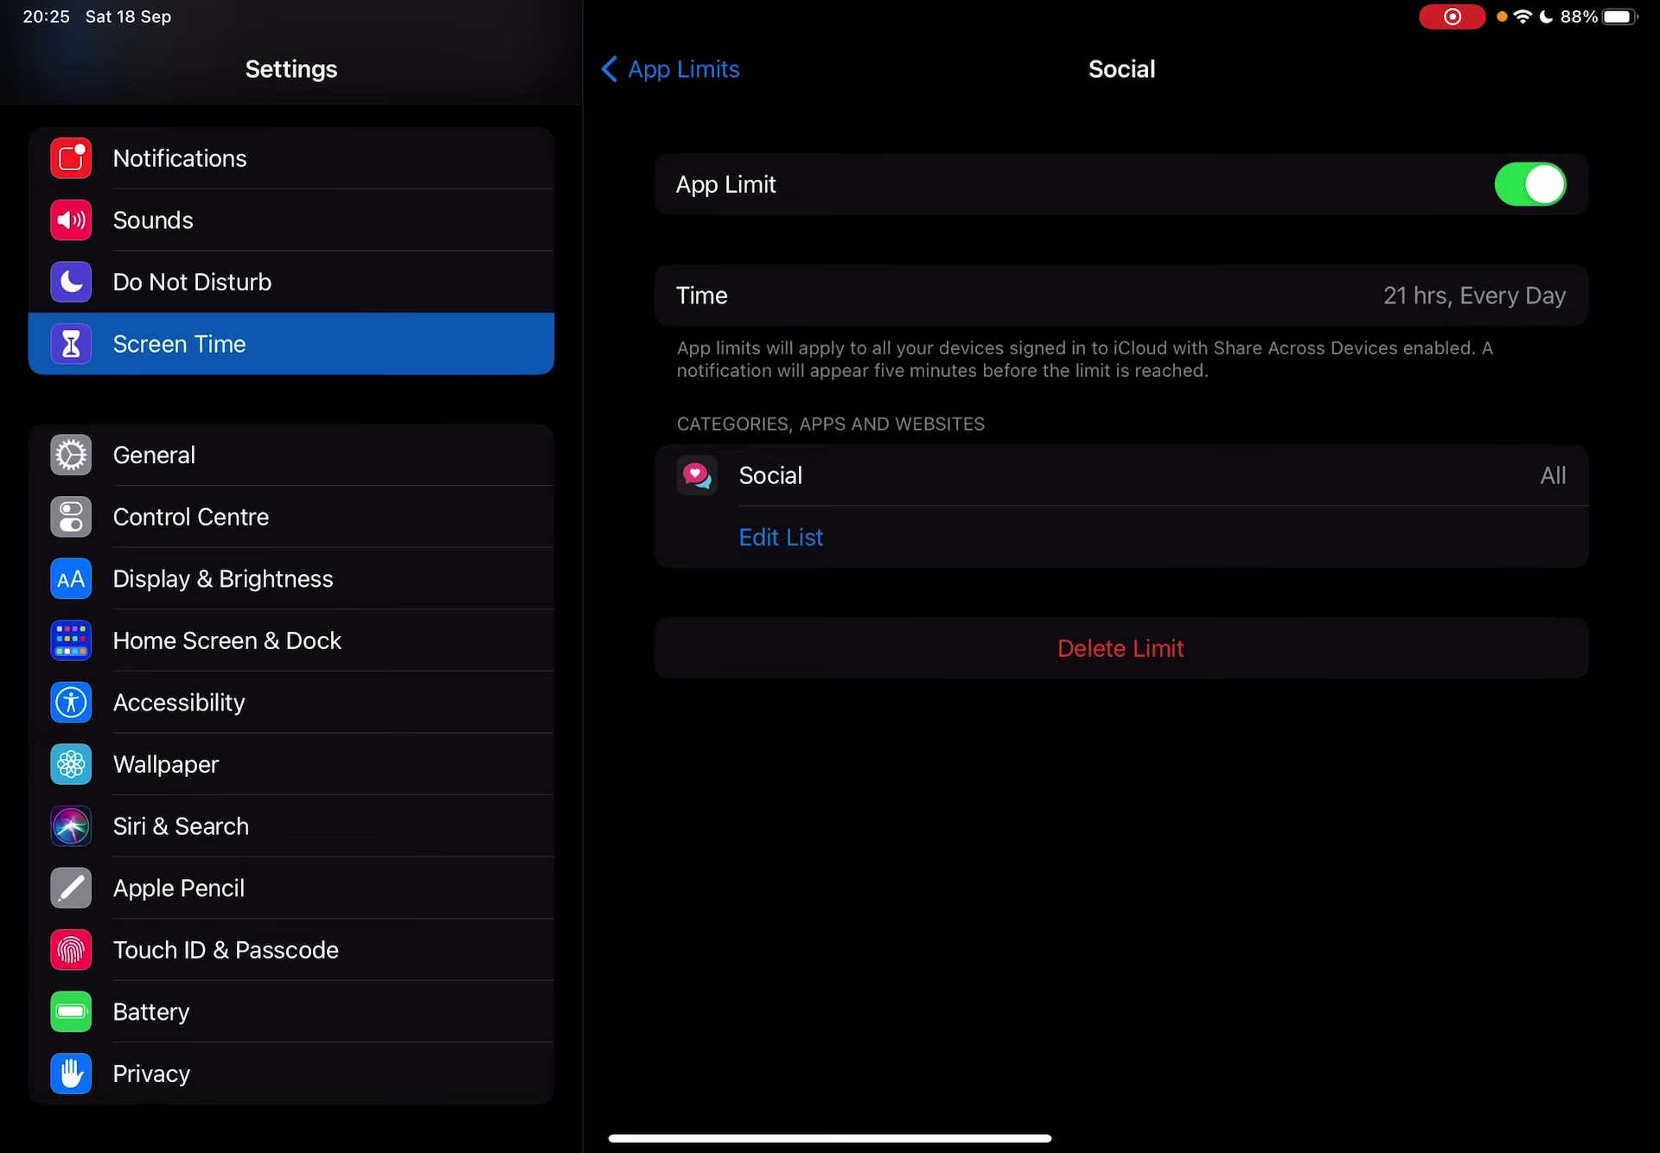
pyautogui.click(780, 536)
pyautogui.scroll(-5, 830, 582)
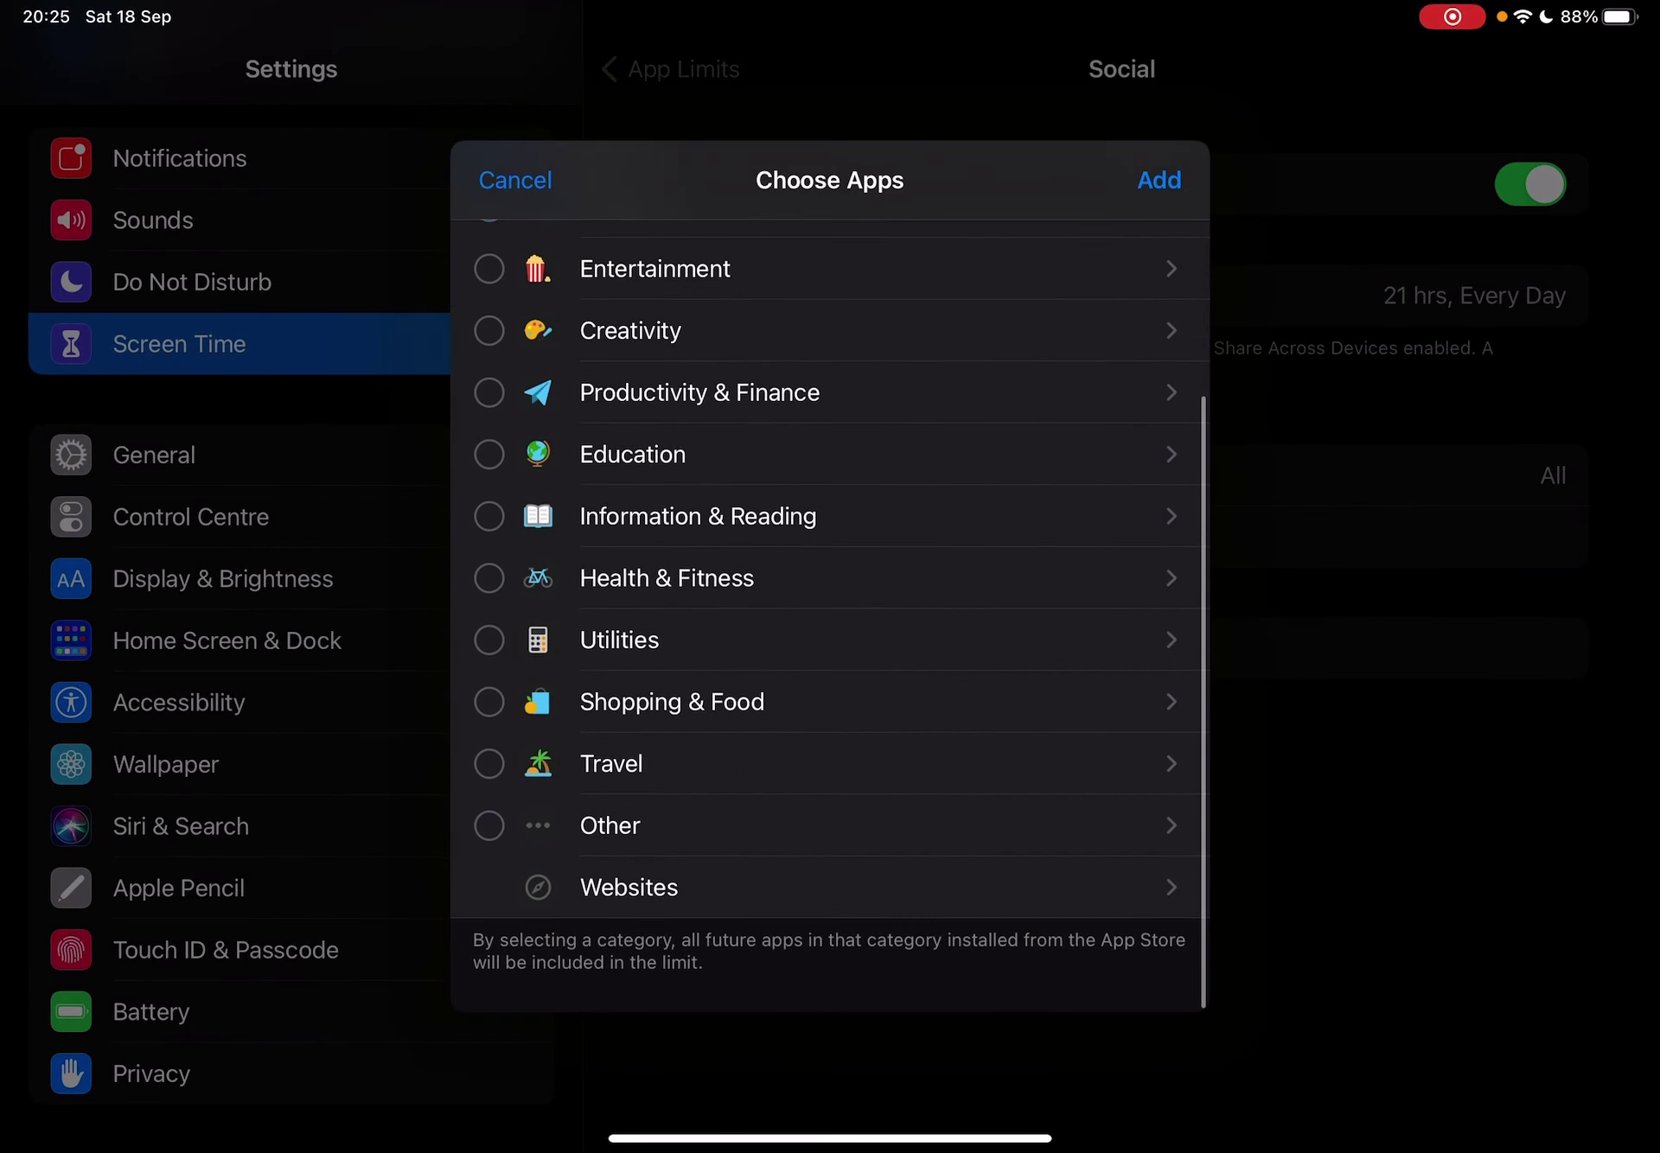
pyautogui.scroll(5, 830, 583)
pyautogui.click(515, 180)
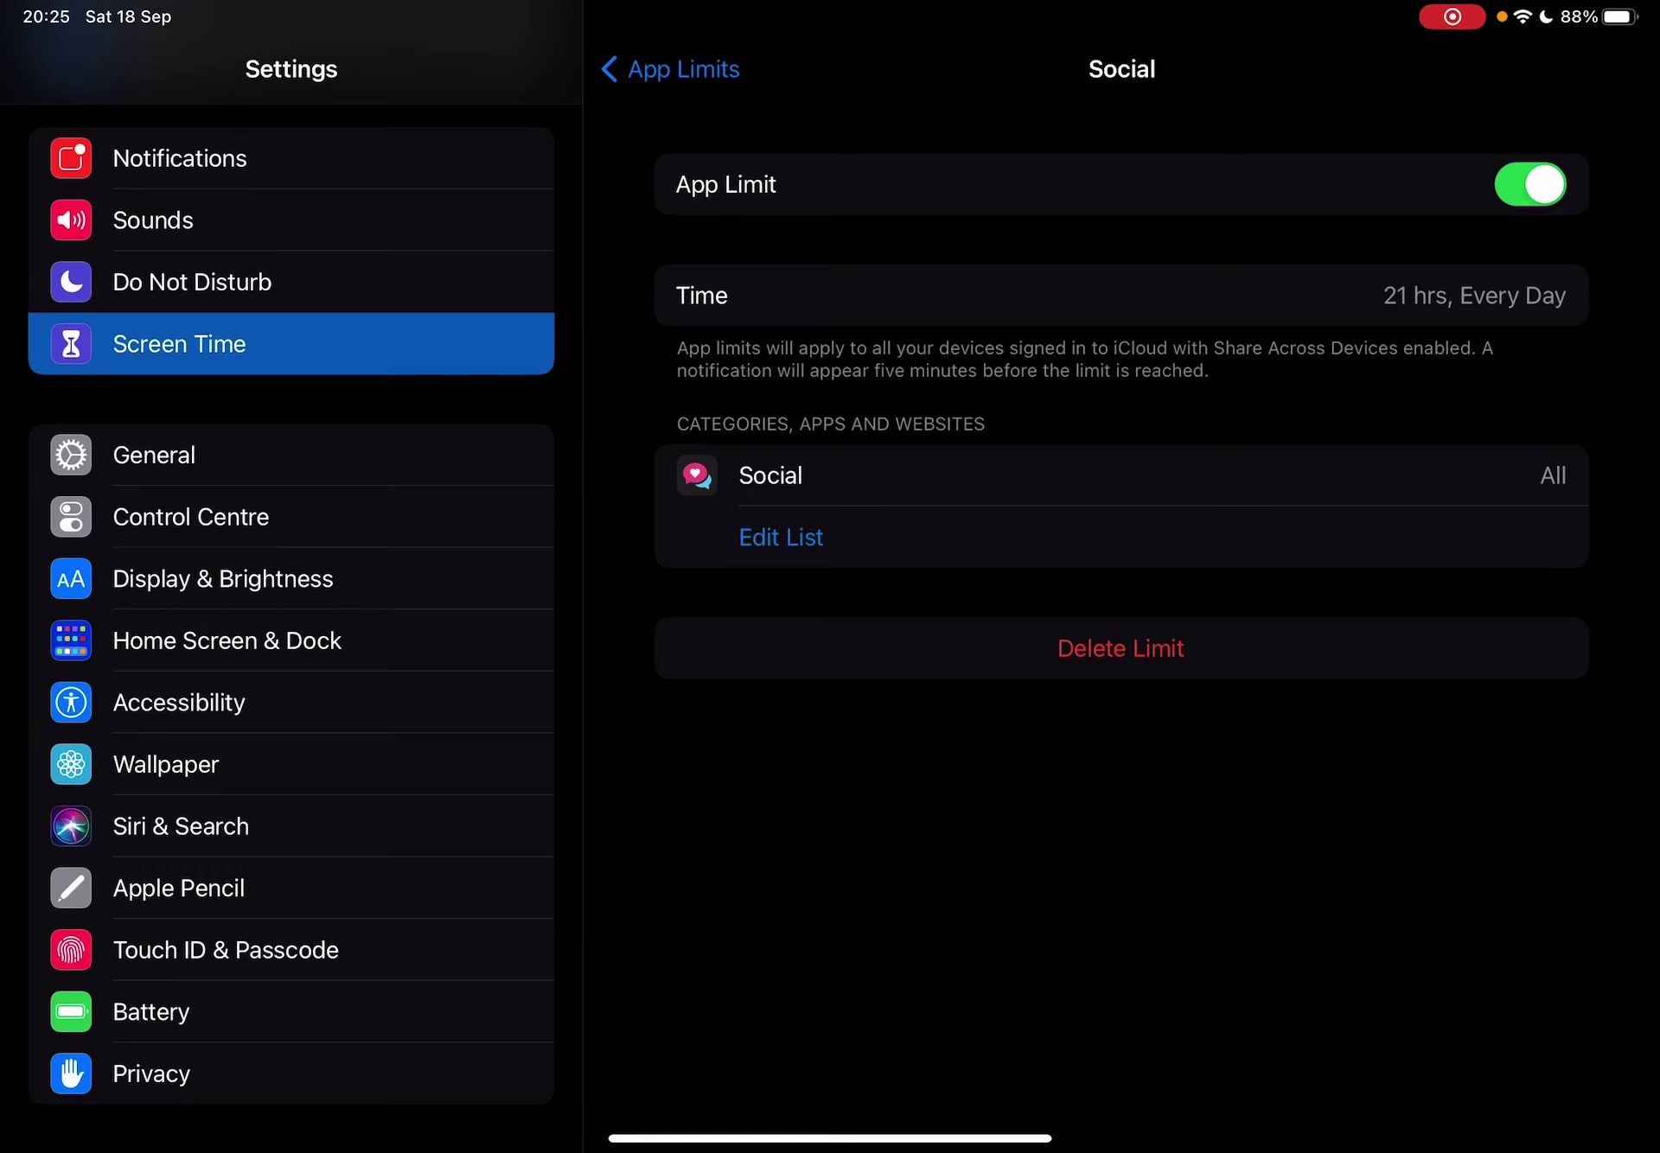
# Change the Social limit to 55 minutes, then delete it and confirm.
pyautogui.click(1120, 294)
pyautogui.moveTo(998, 402); pyautogui.dragTo(998, 571)
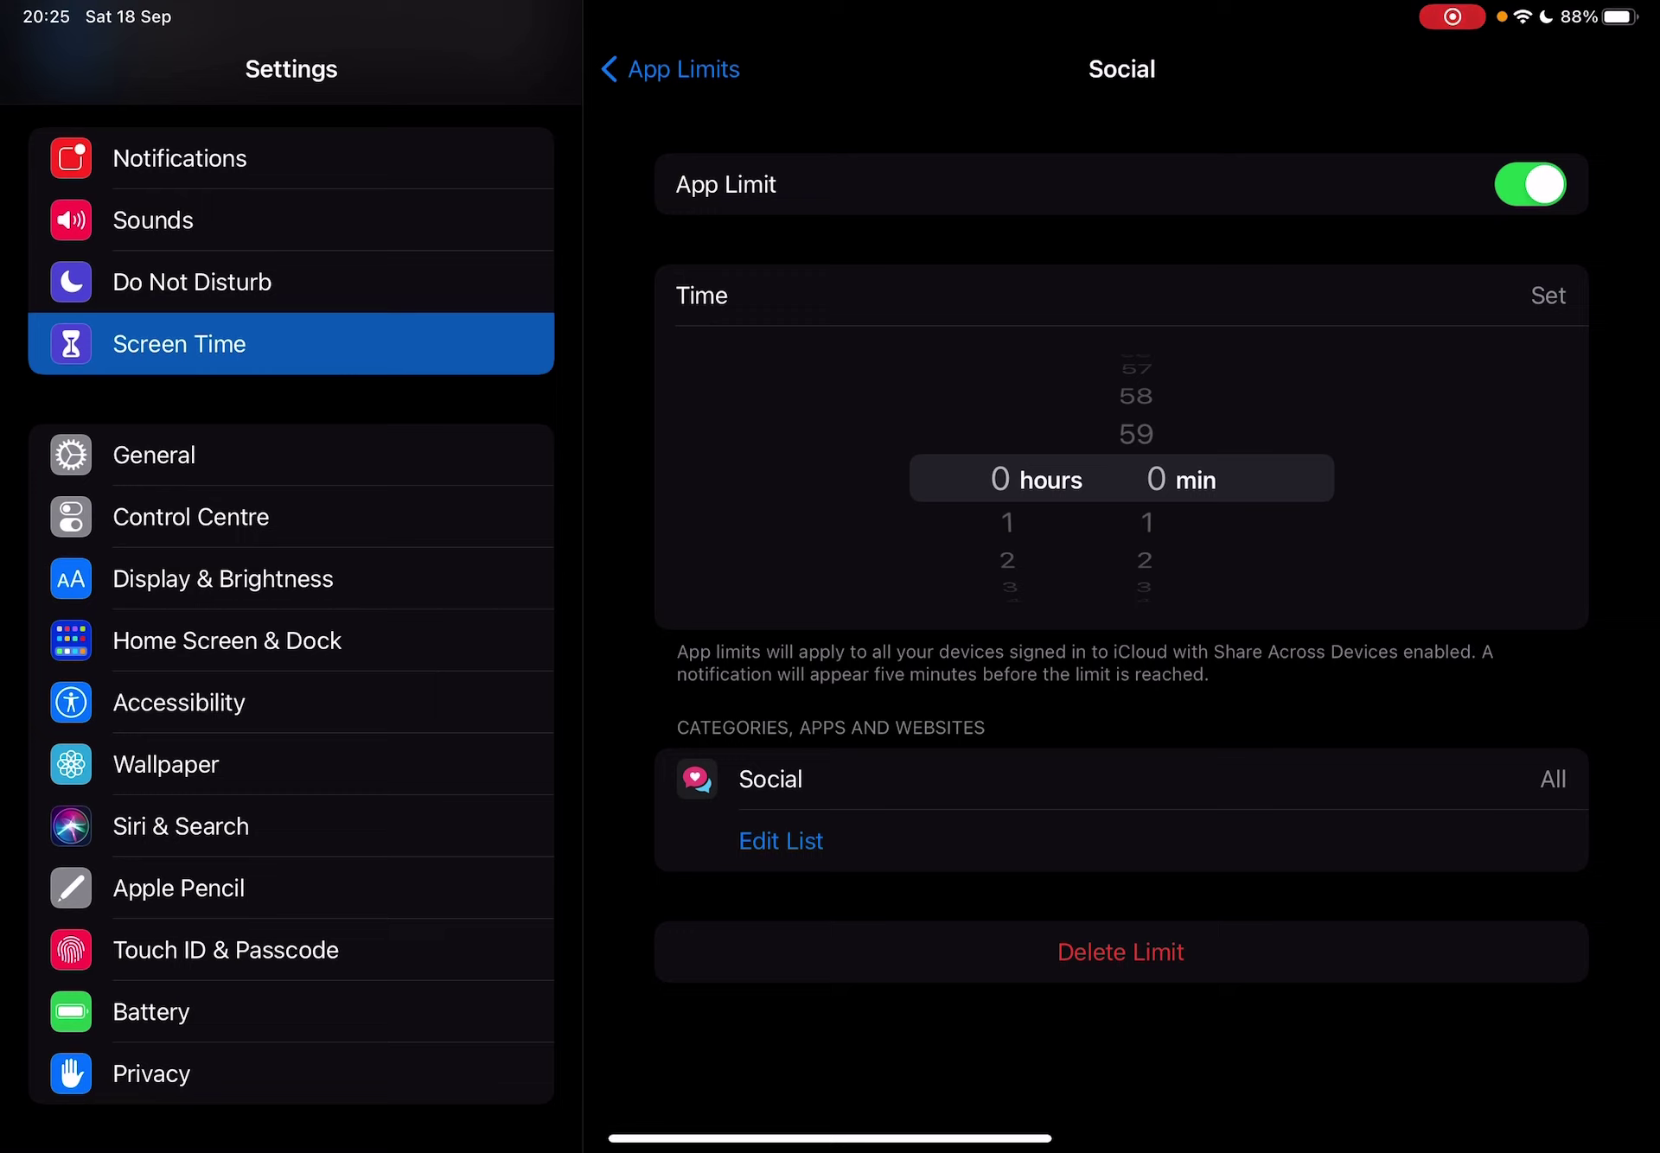
pyautogui.moveTo(1146, 545); pyautogui.dragTo(1146, 428)
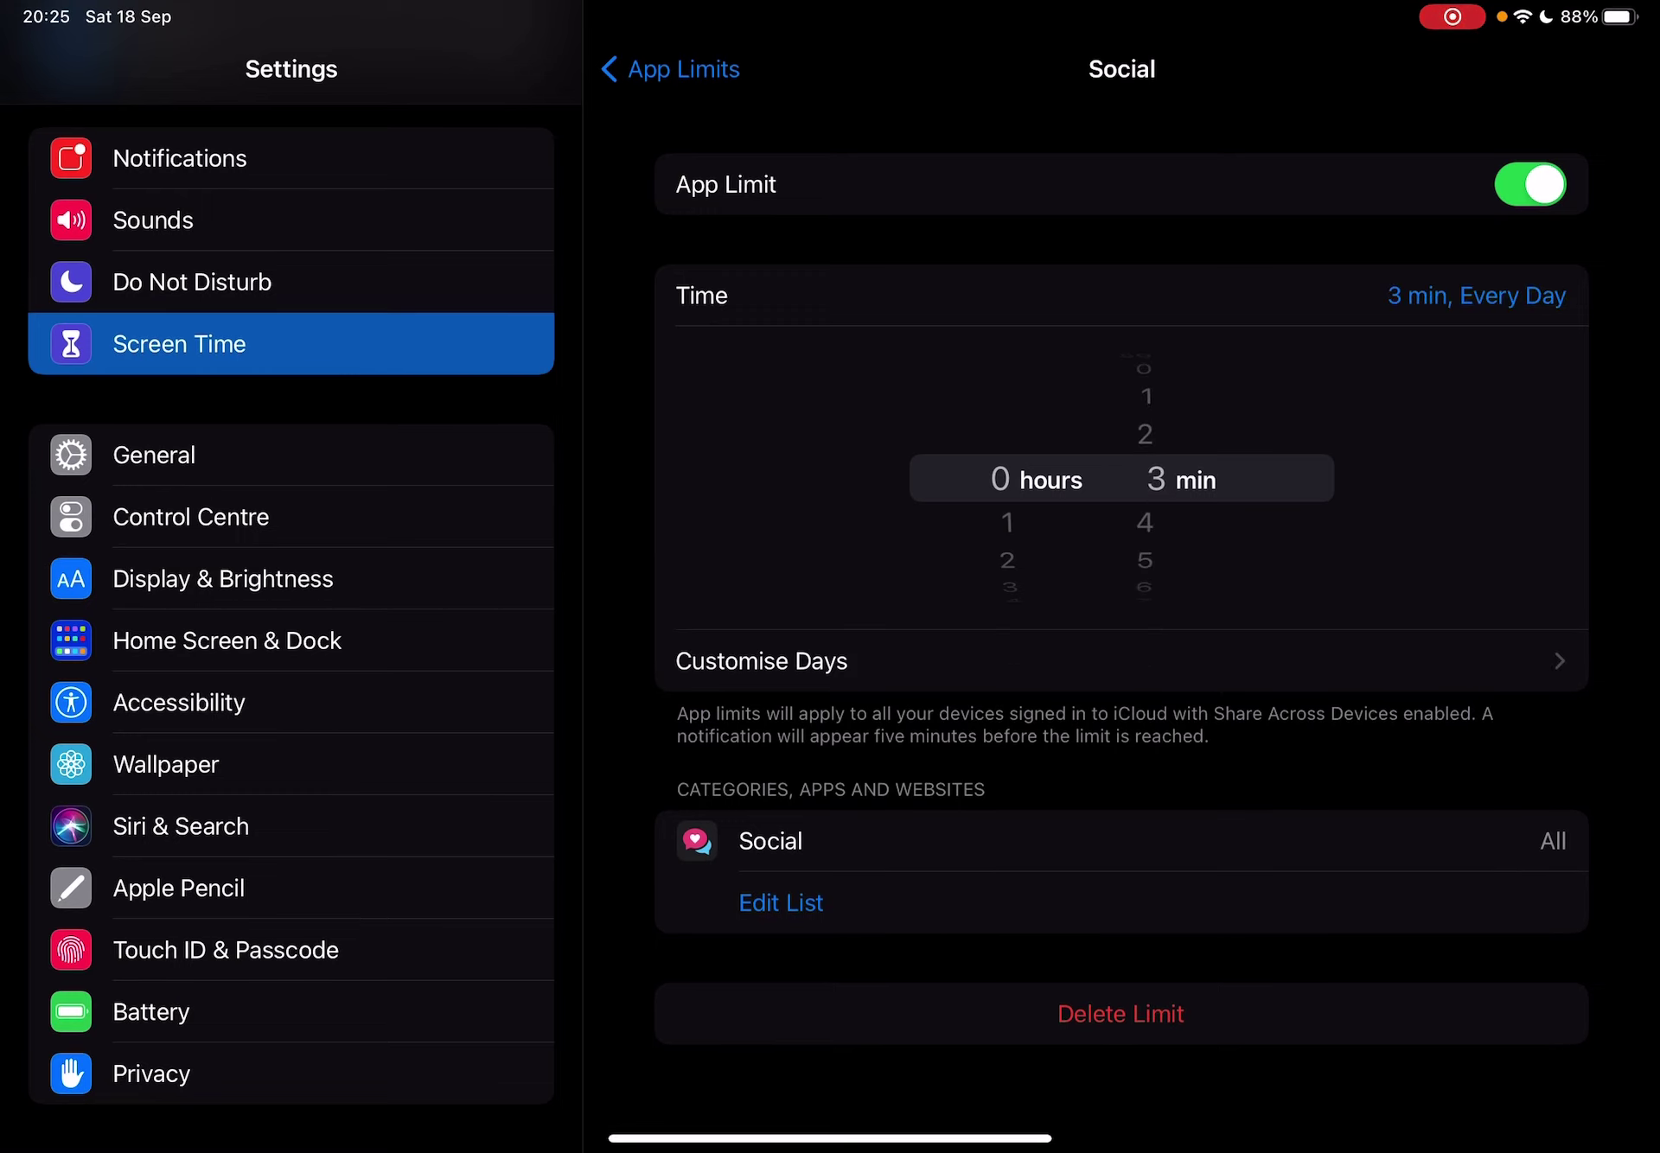
pyautogui.moveTo(1146, 428); pyautogui.dragTo(1146, 571)
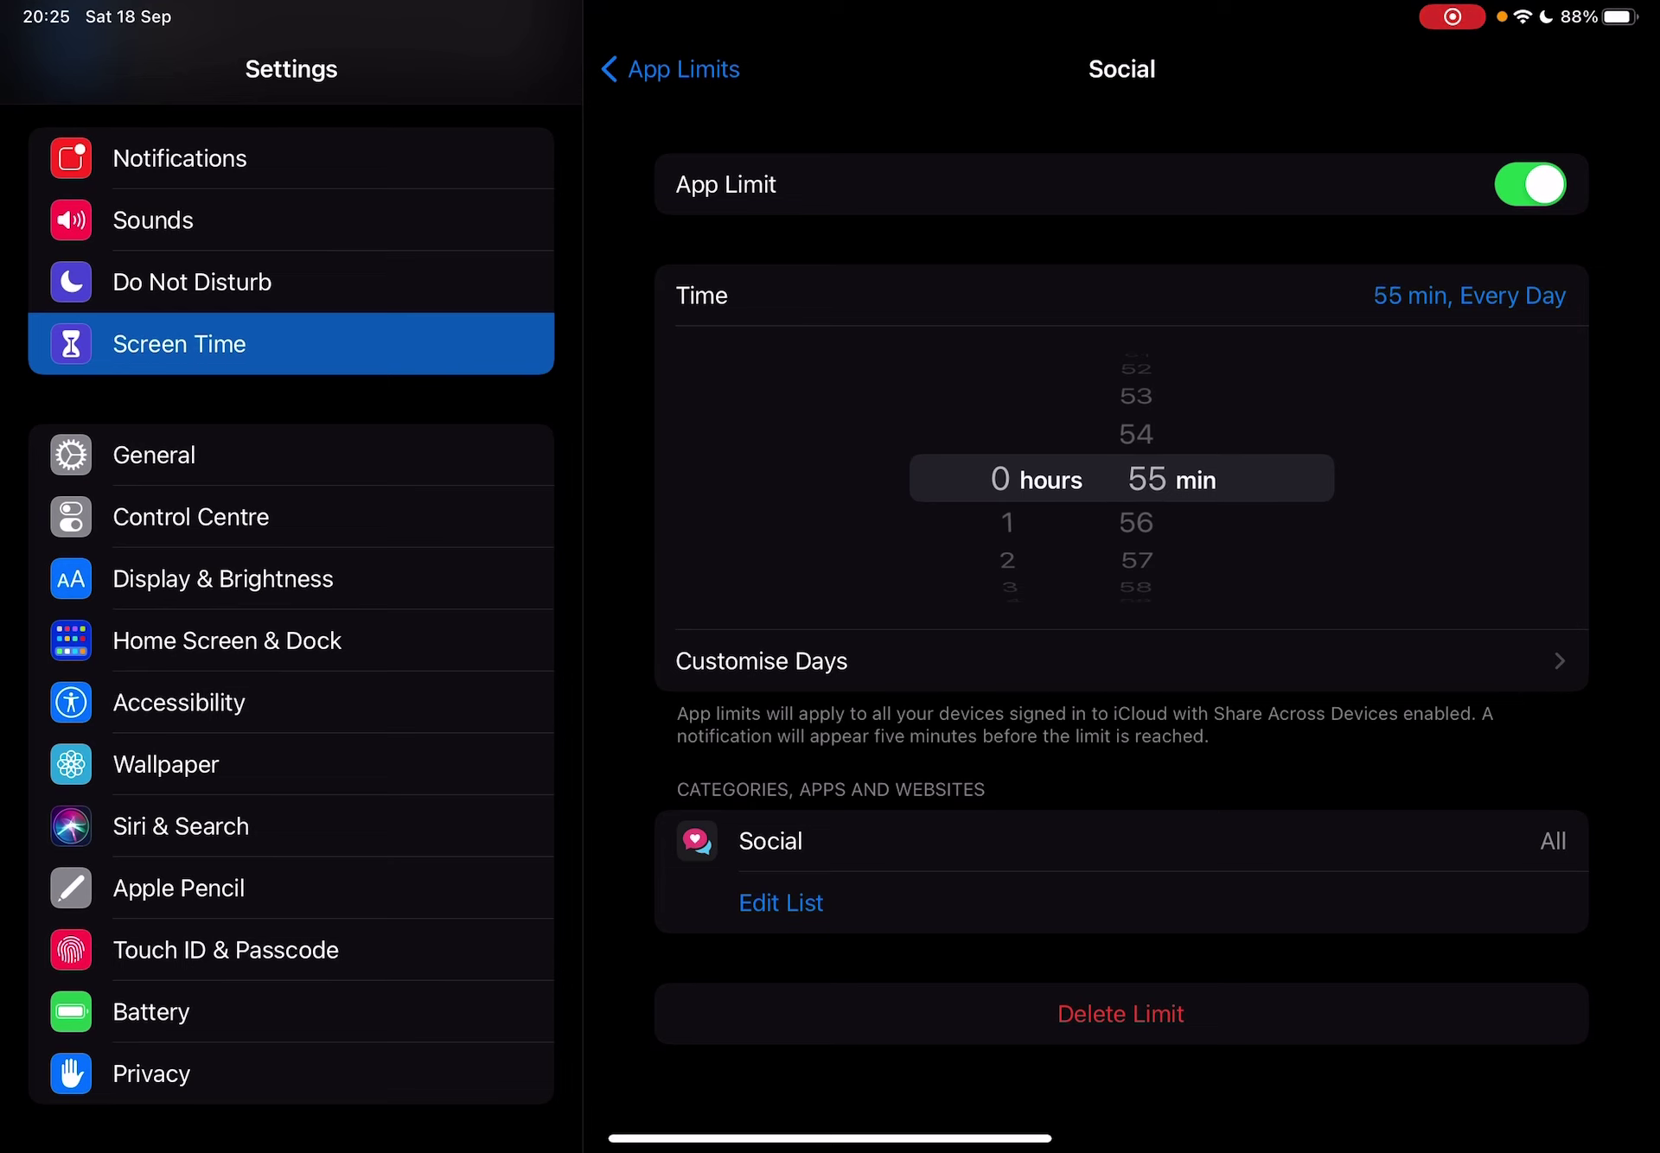
pyautogui.click(1120, 1013)
pyautogui.click(926, 647)
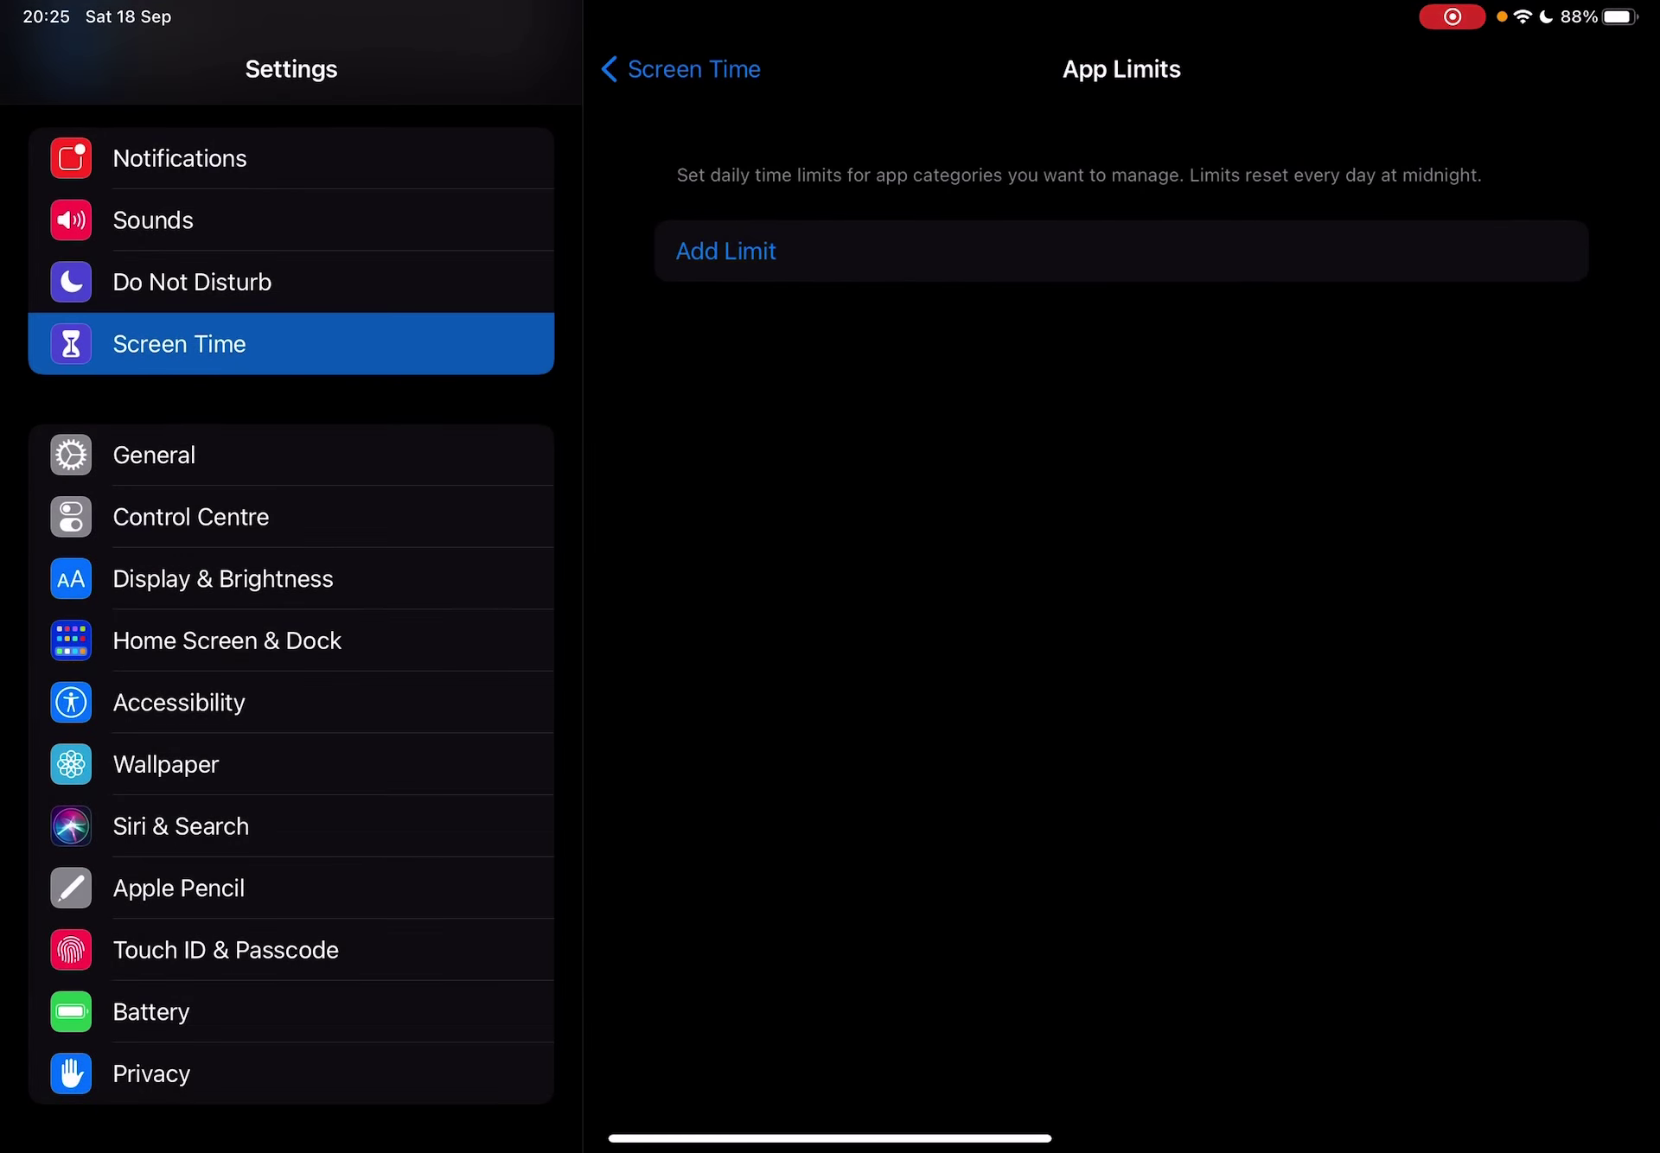